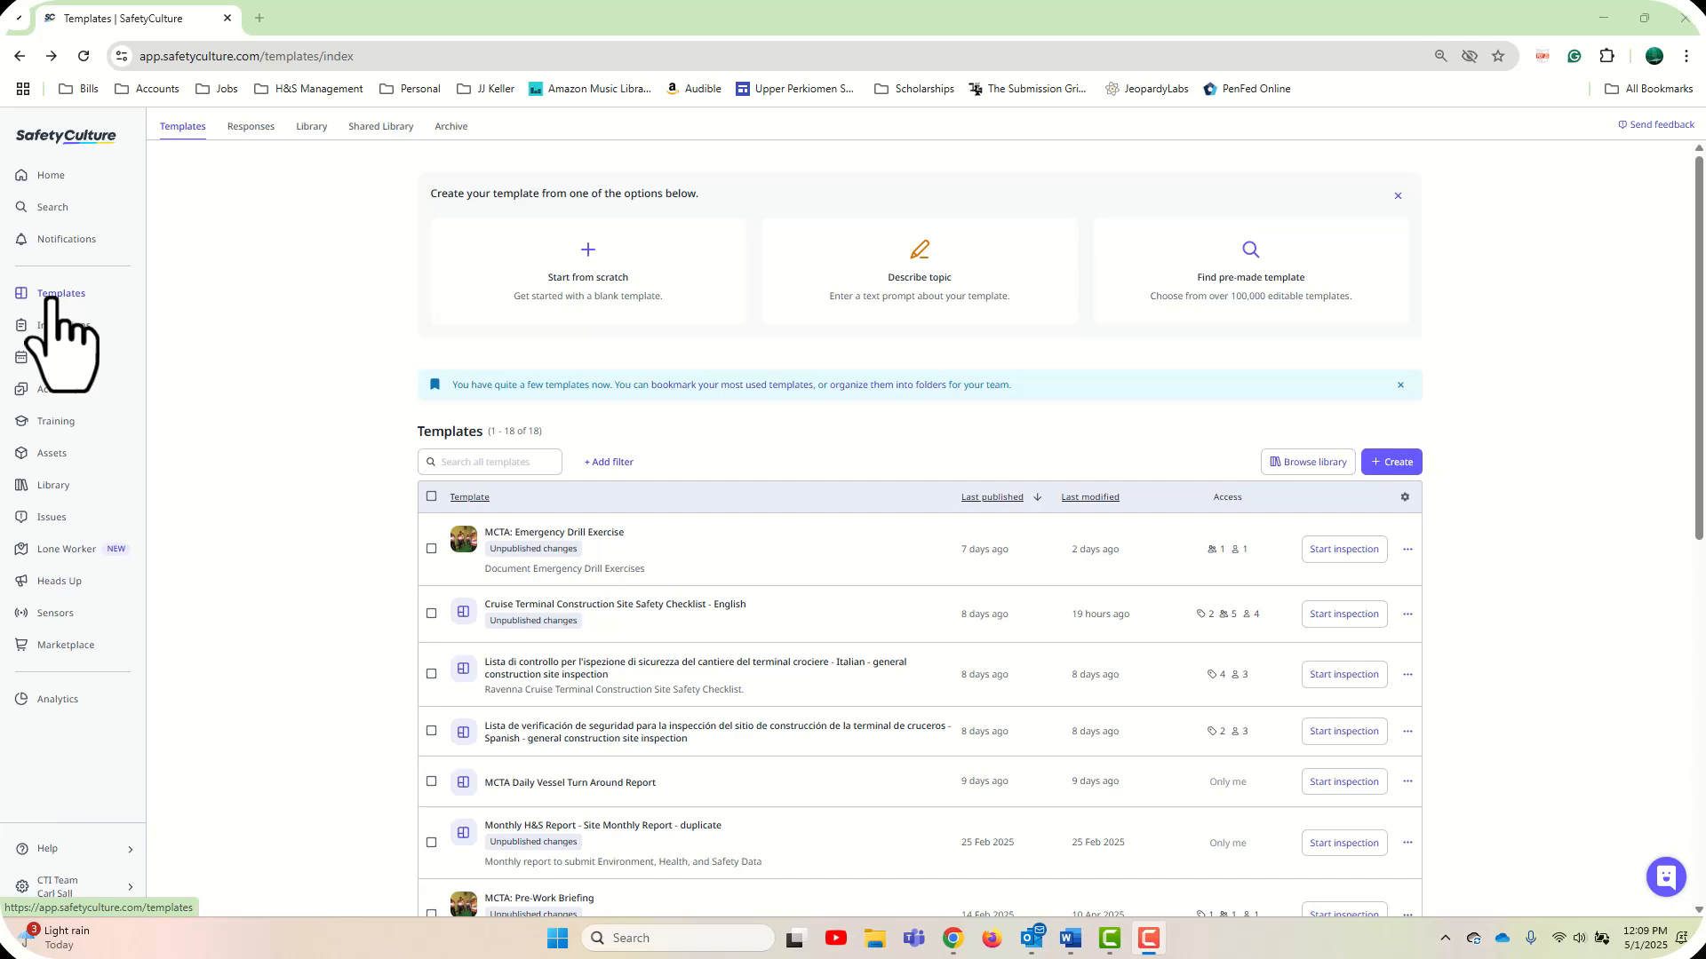
# - Open the template "Cruise Terminal Construction Site Safety Checklist - English" for editing
pyautogui.click(51, 301)
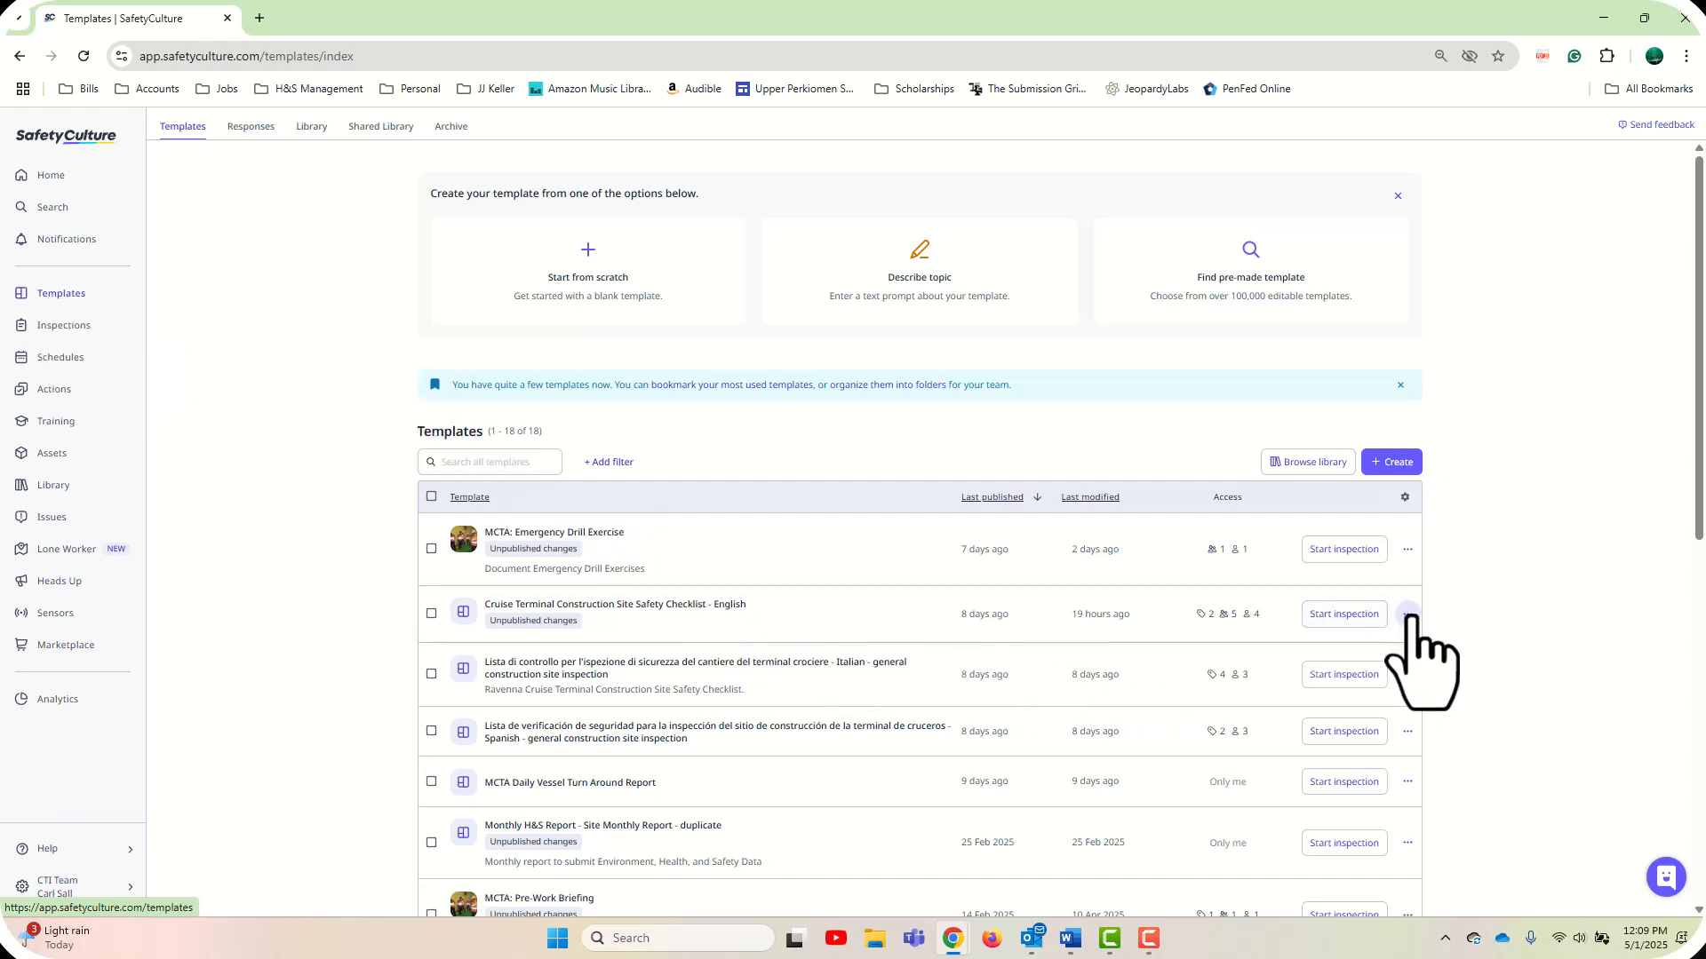
pyautogui.click(1407, 614)
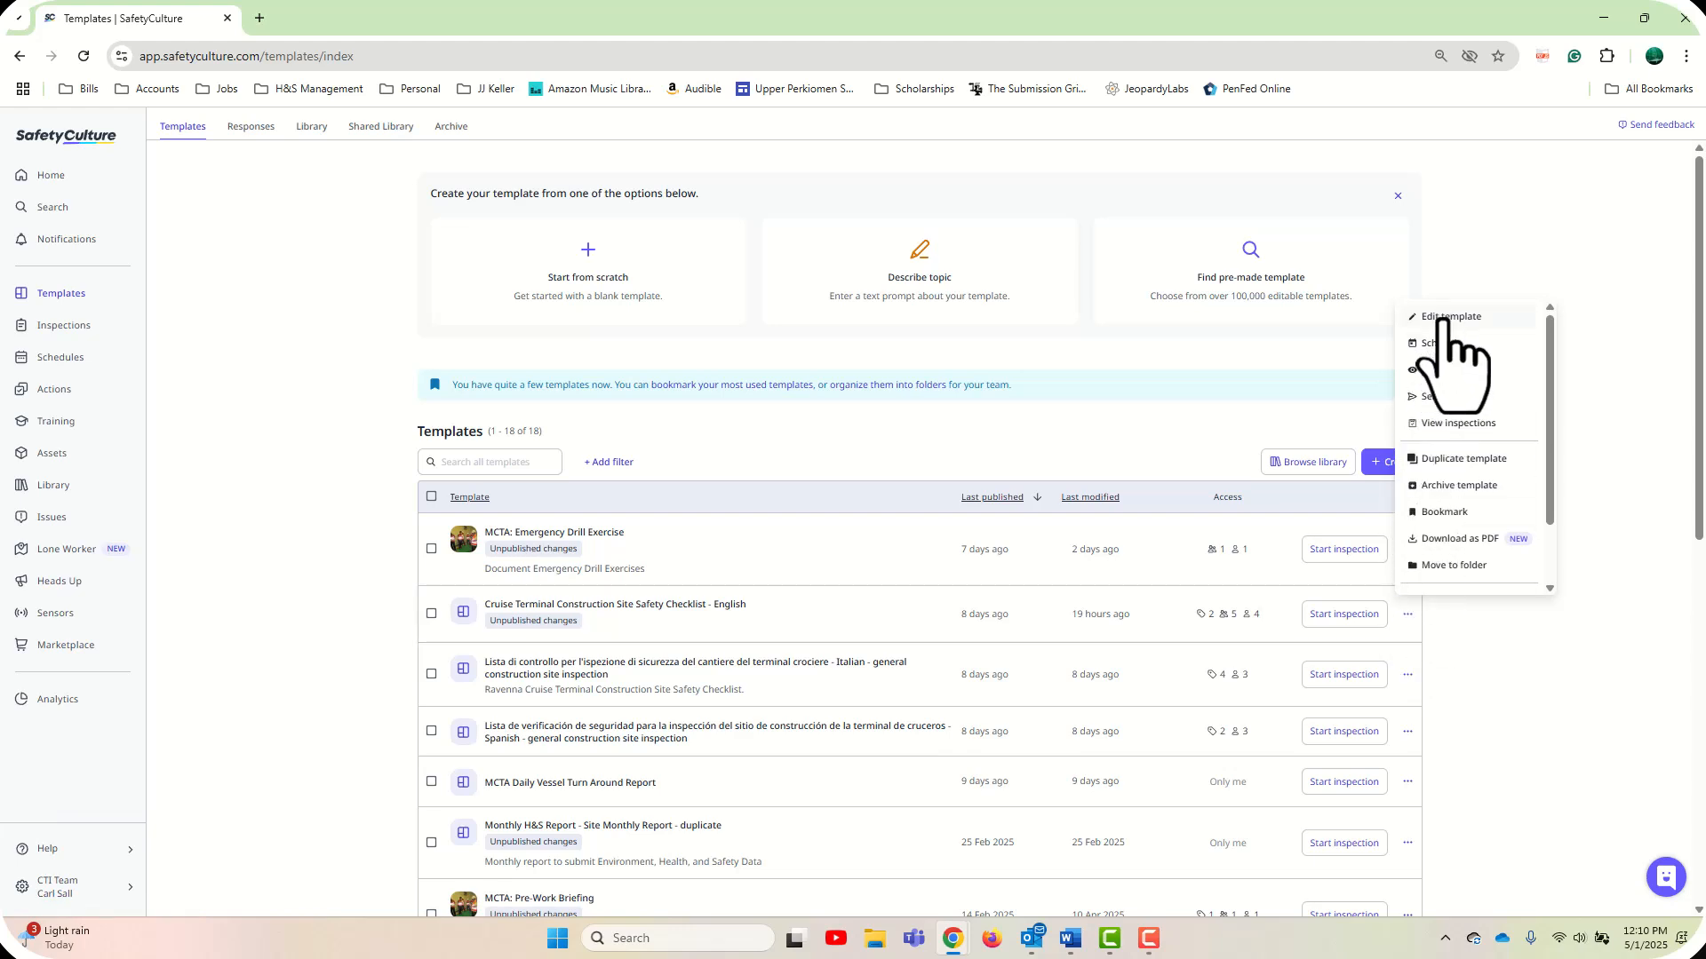
pyautogui.click(1444, 318)
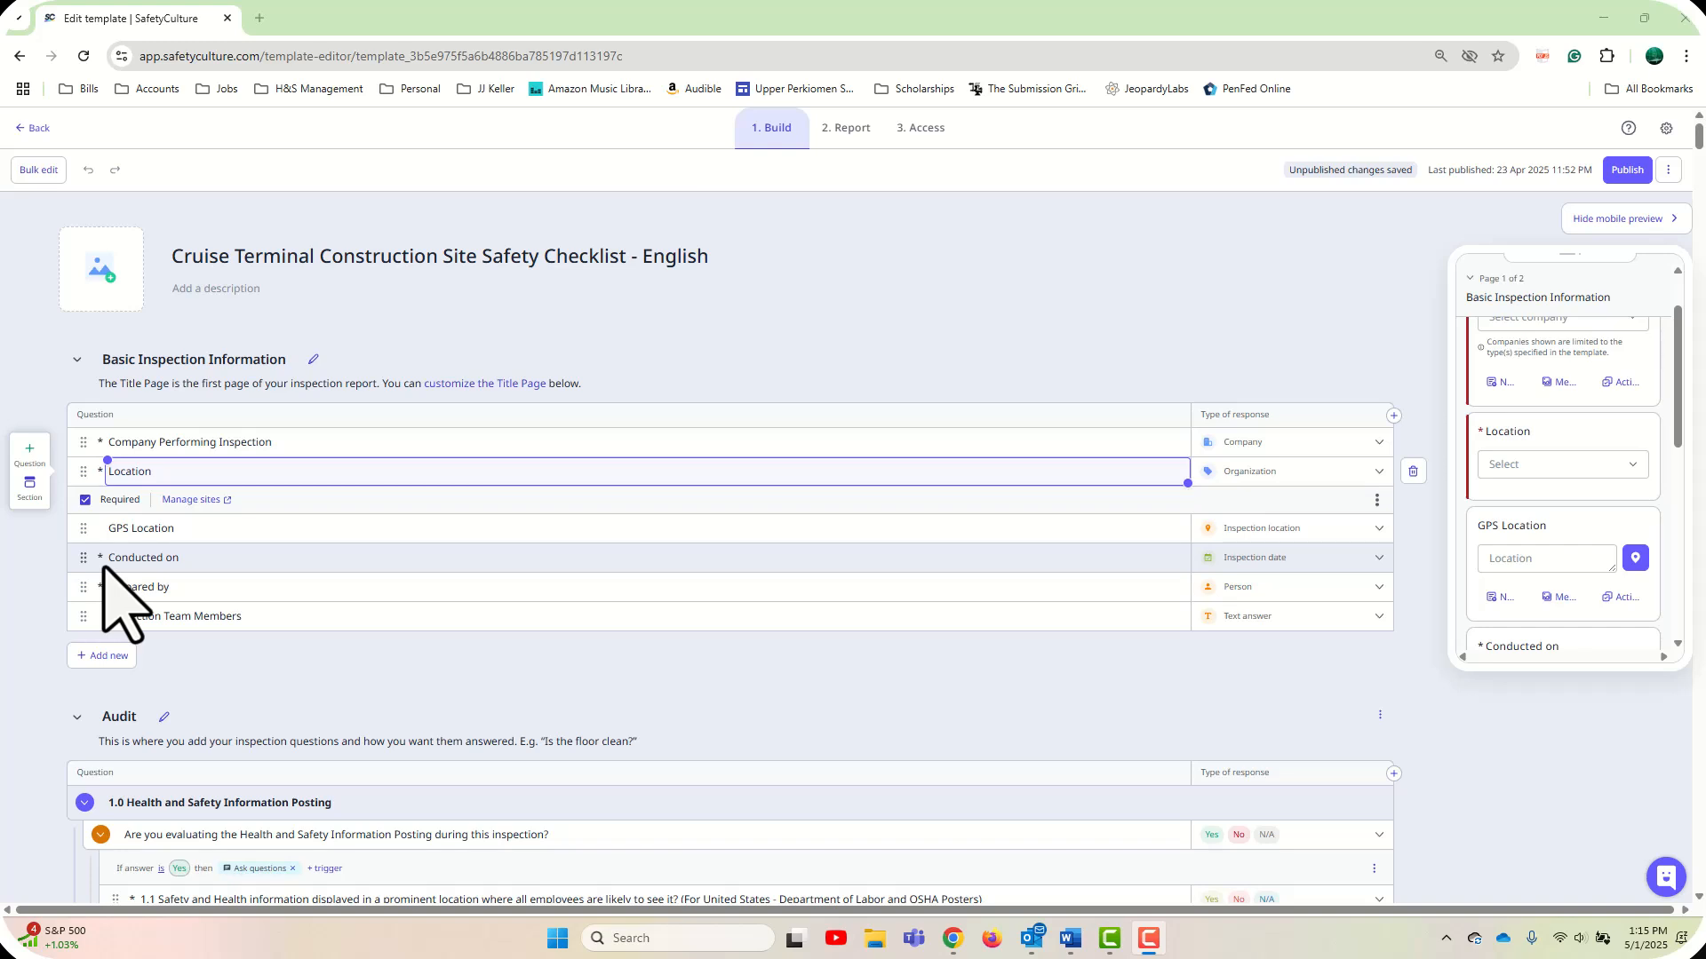
# - Select the Conducted on question and set its mobile preview answer to 30 Apr 2025 4:35 PM
pyautogui.click(191, 563)
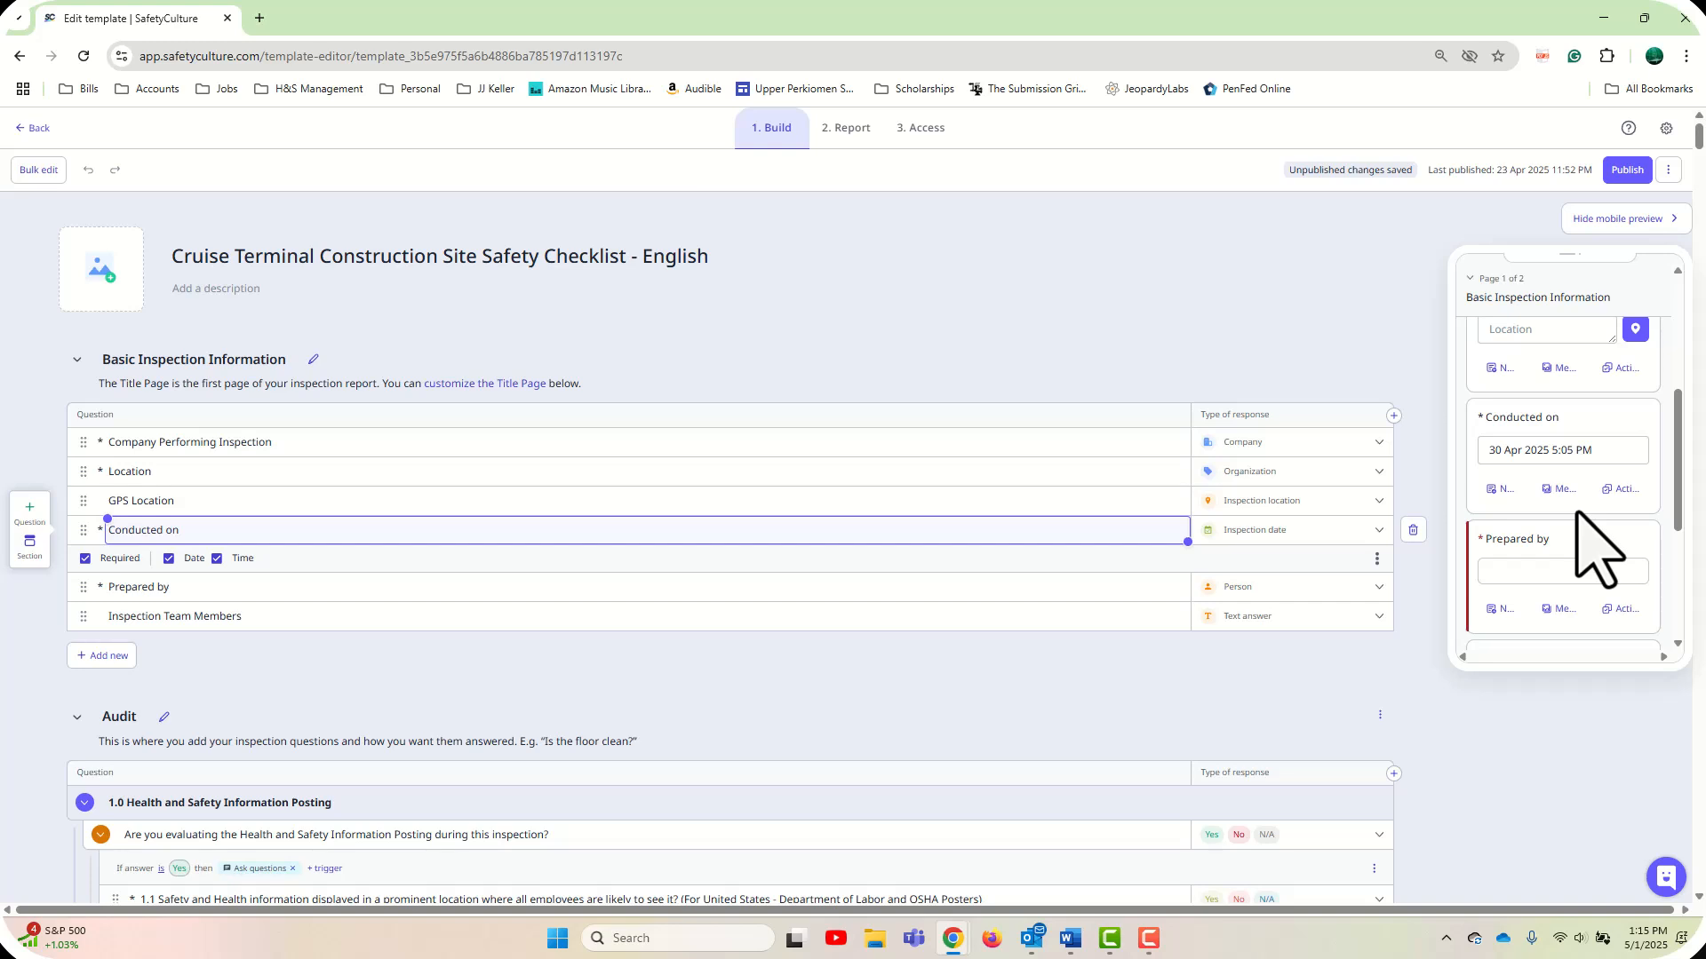
pyautogui.click(1608, 453)
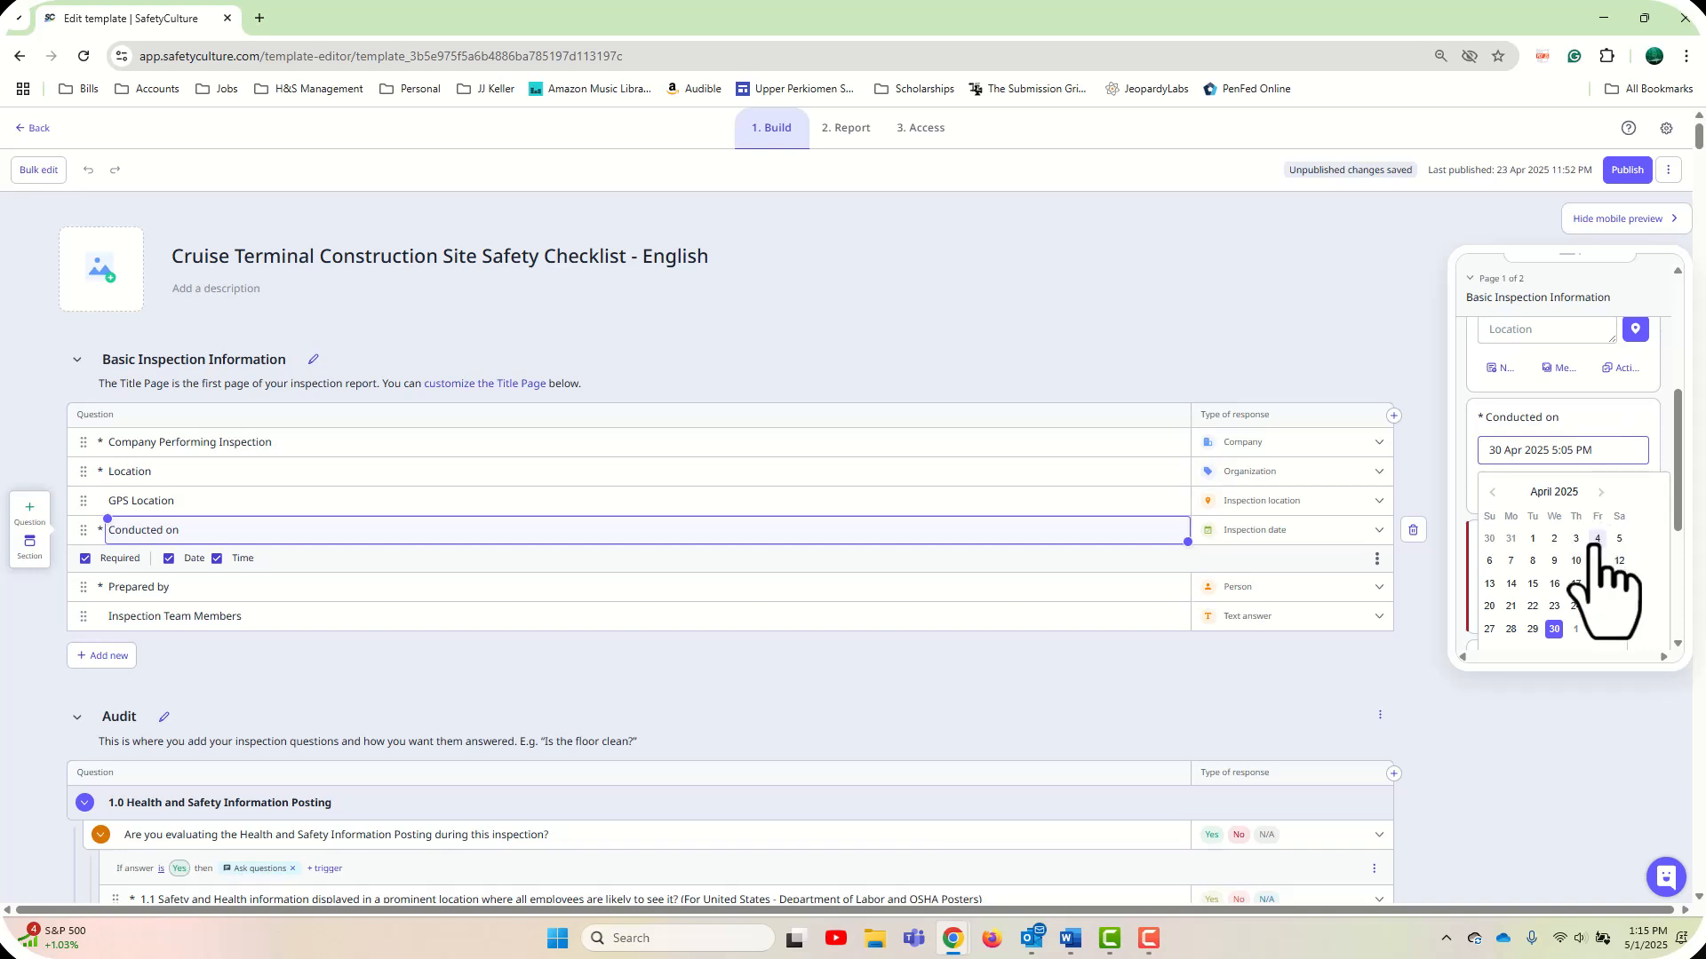
pyautogui.scroll(-3, 1596, 551)
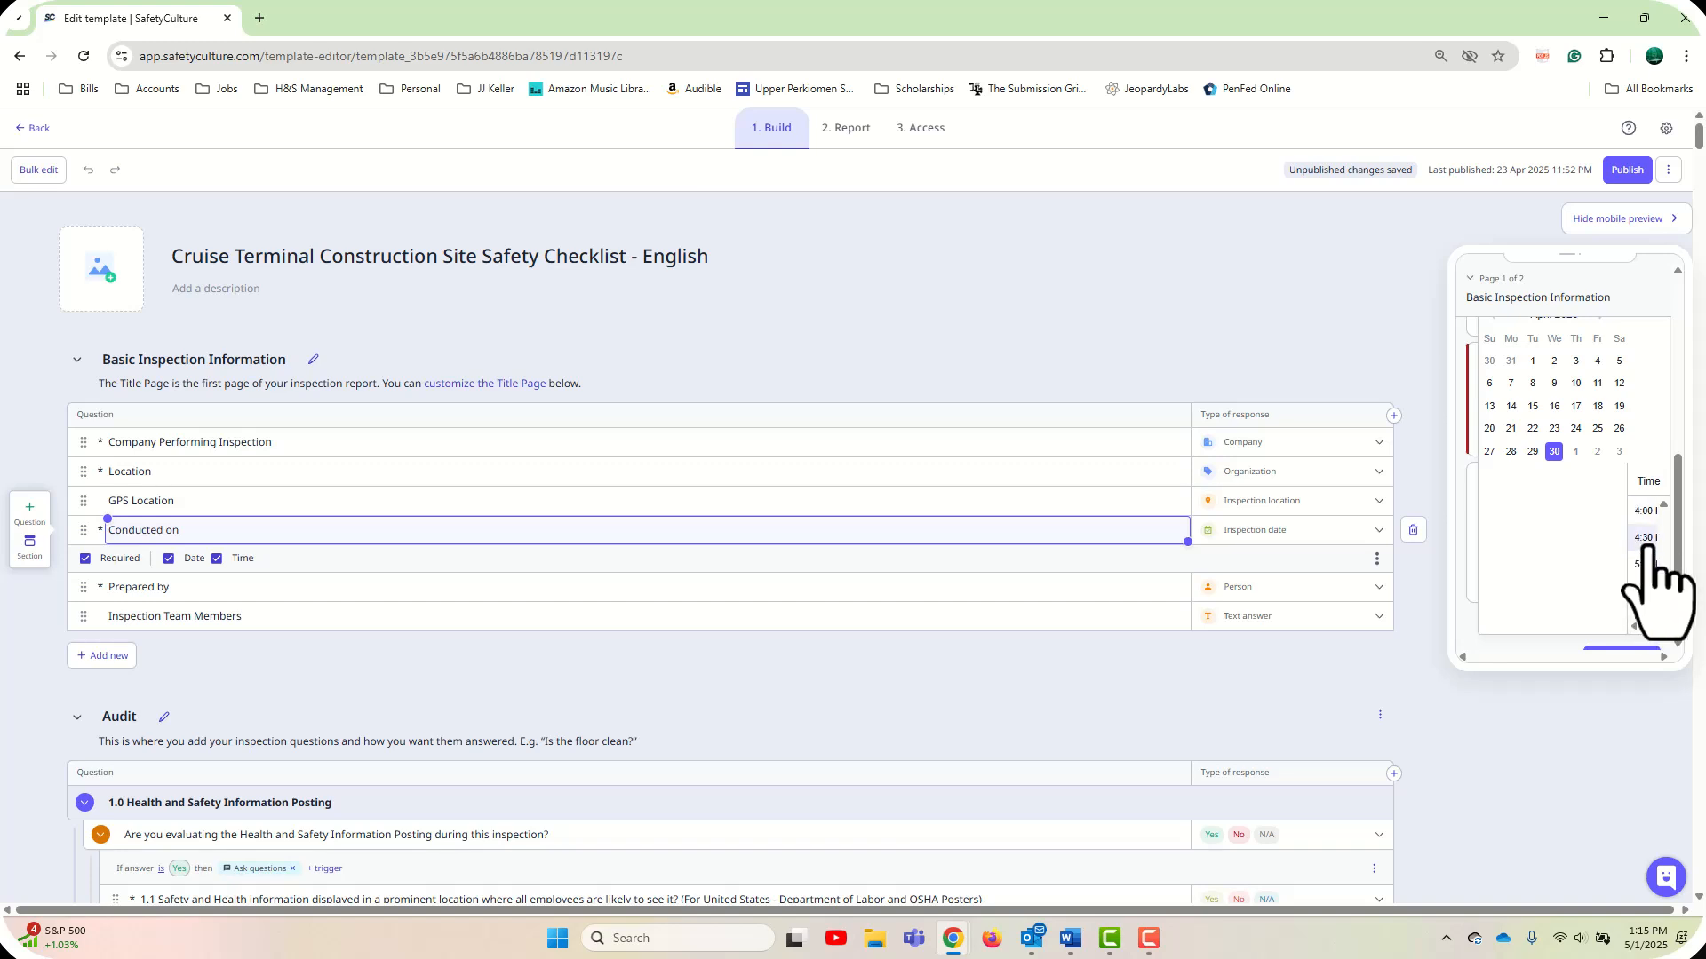
pyautogui.click(1646, 565)
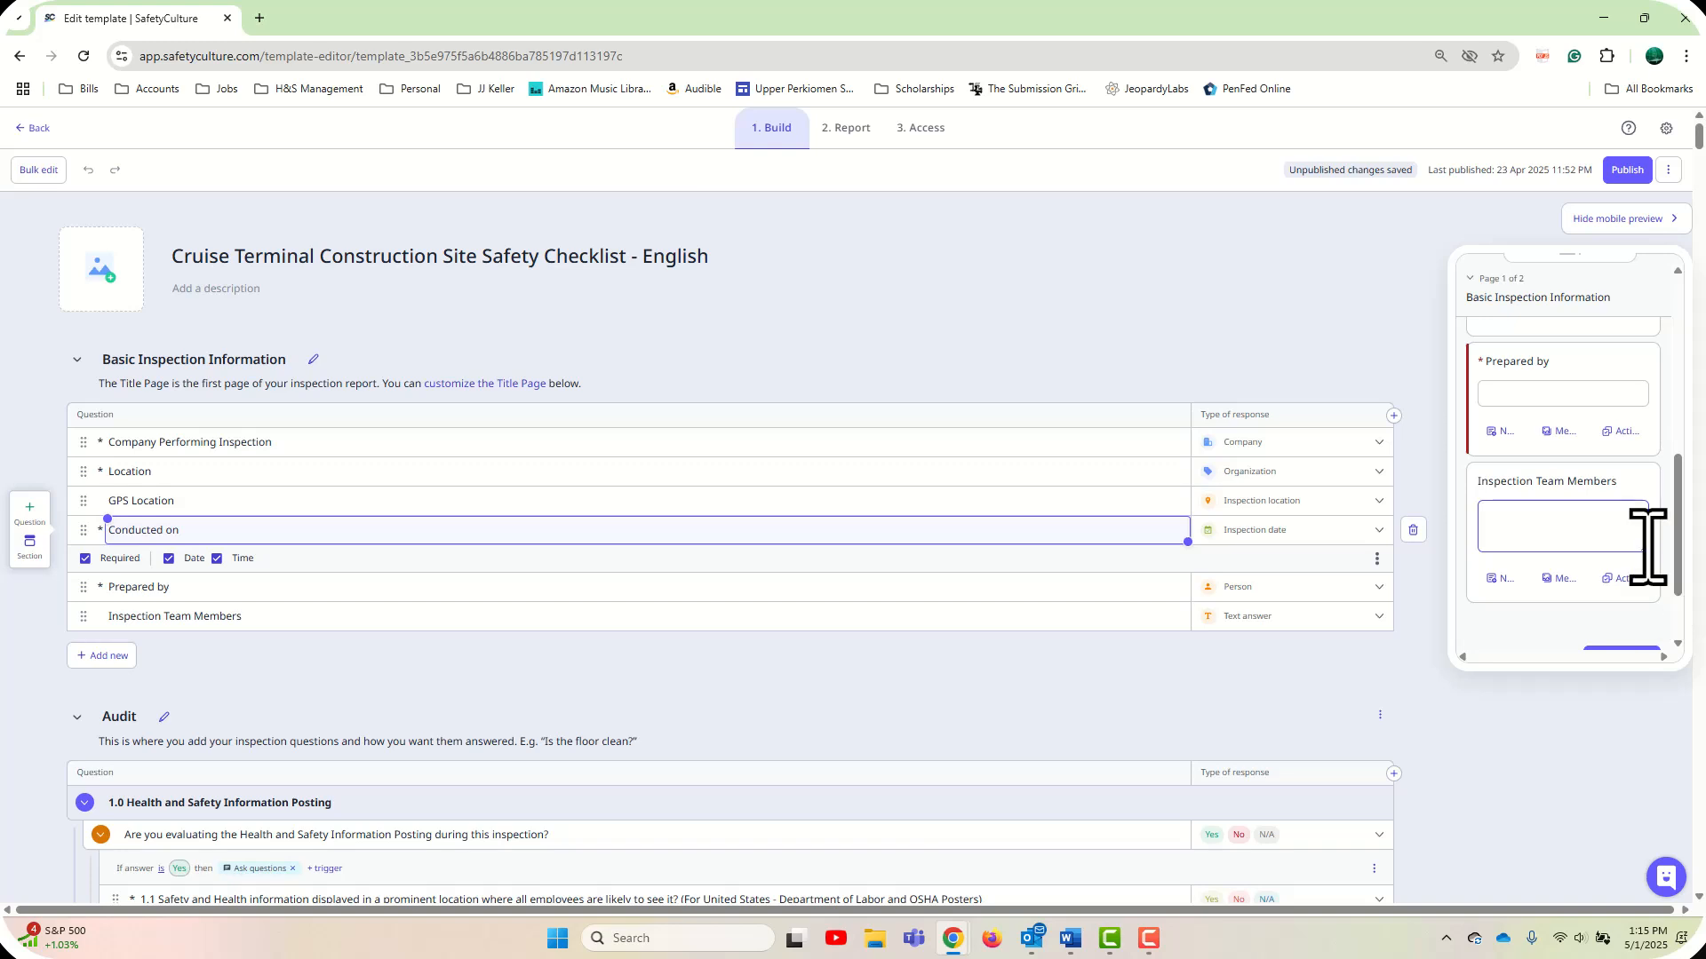
pyautogui.scroll(2, 1554, 480)
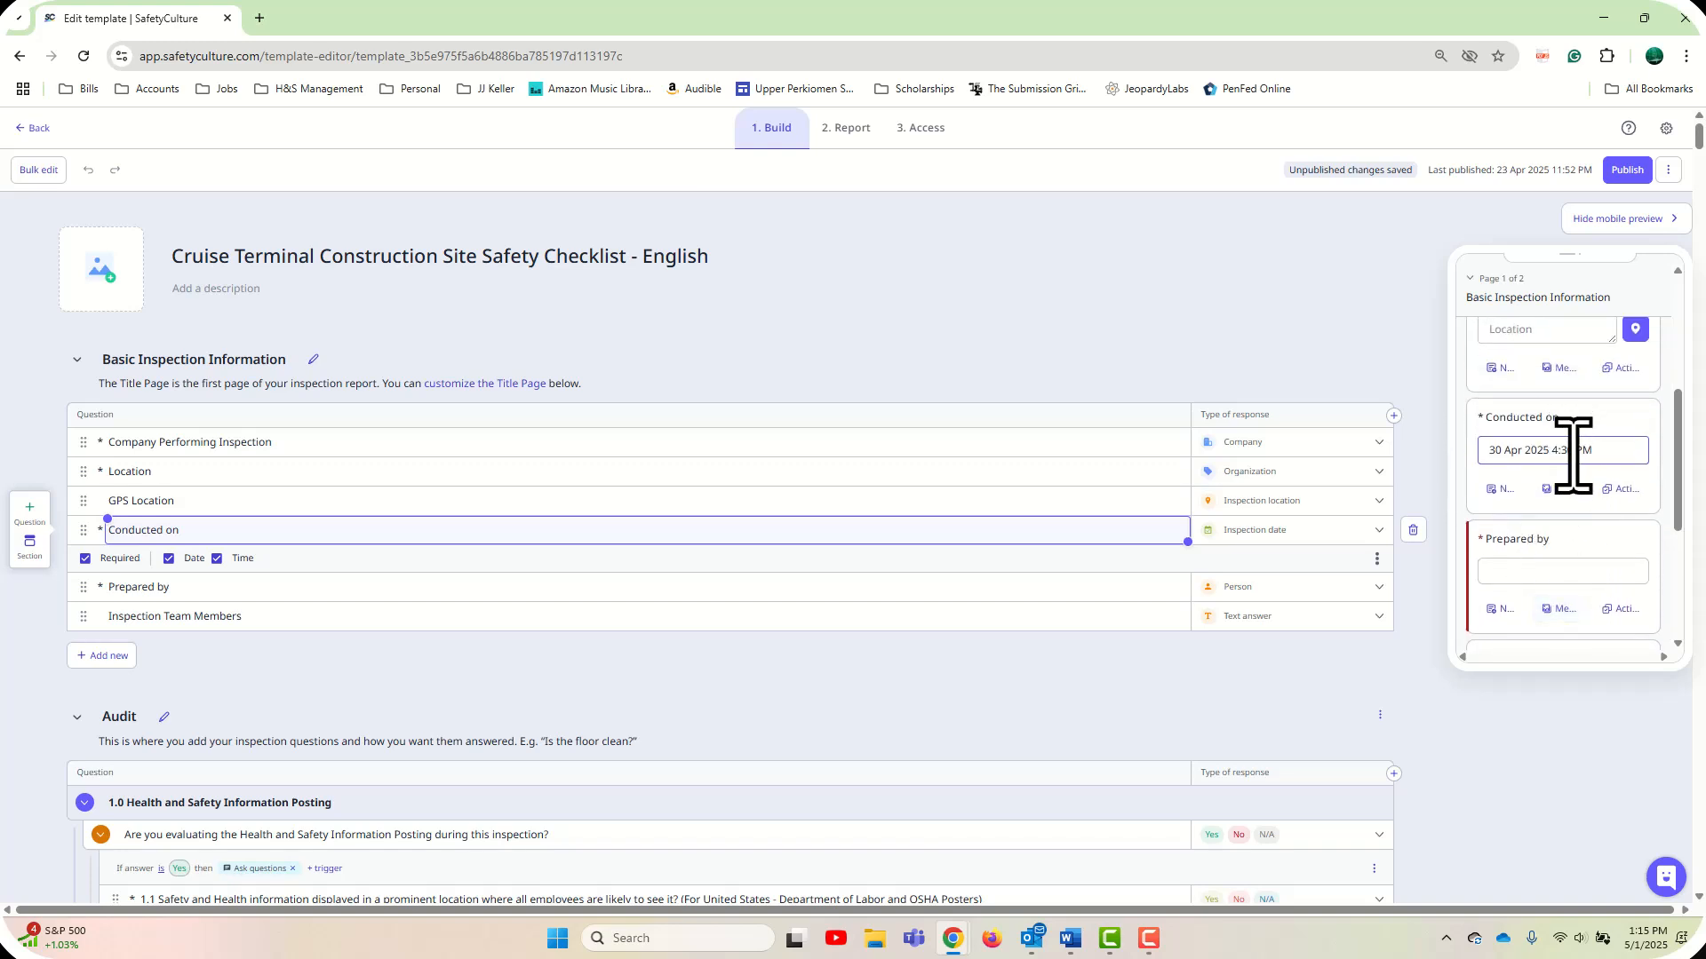
pyautogui.click(1572, 450)
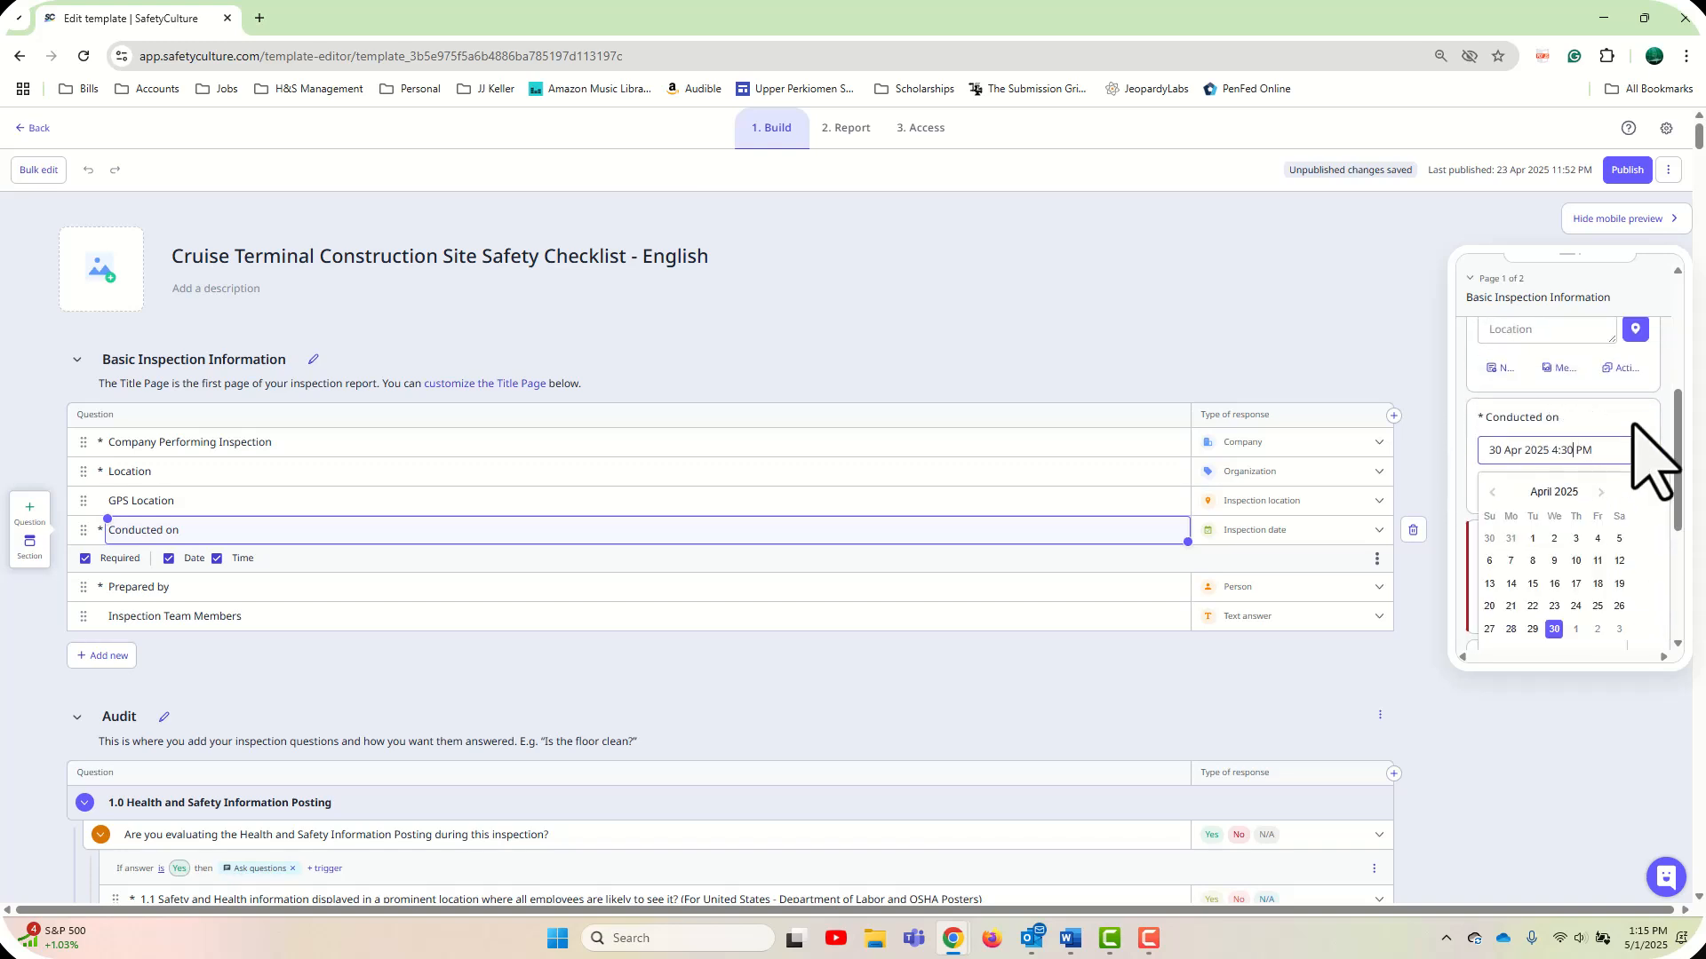
pyautogui.press('BackSpace')
pyautogui.write('5')
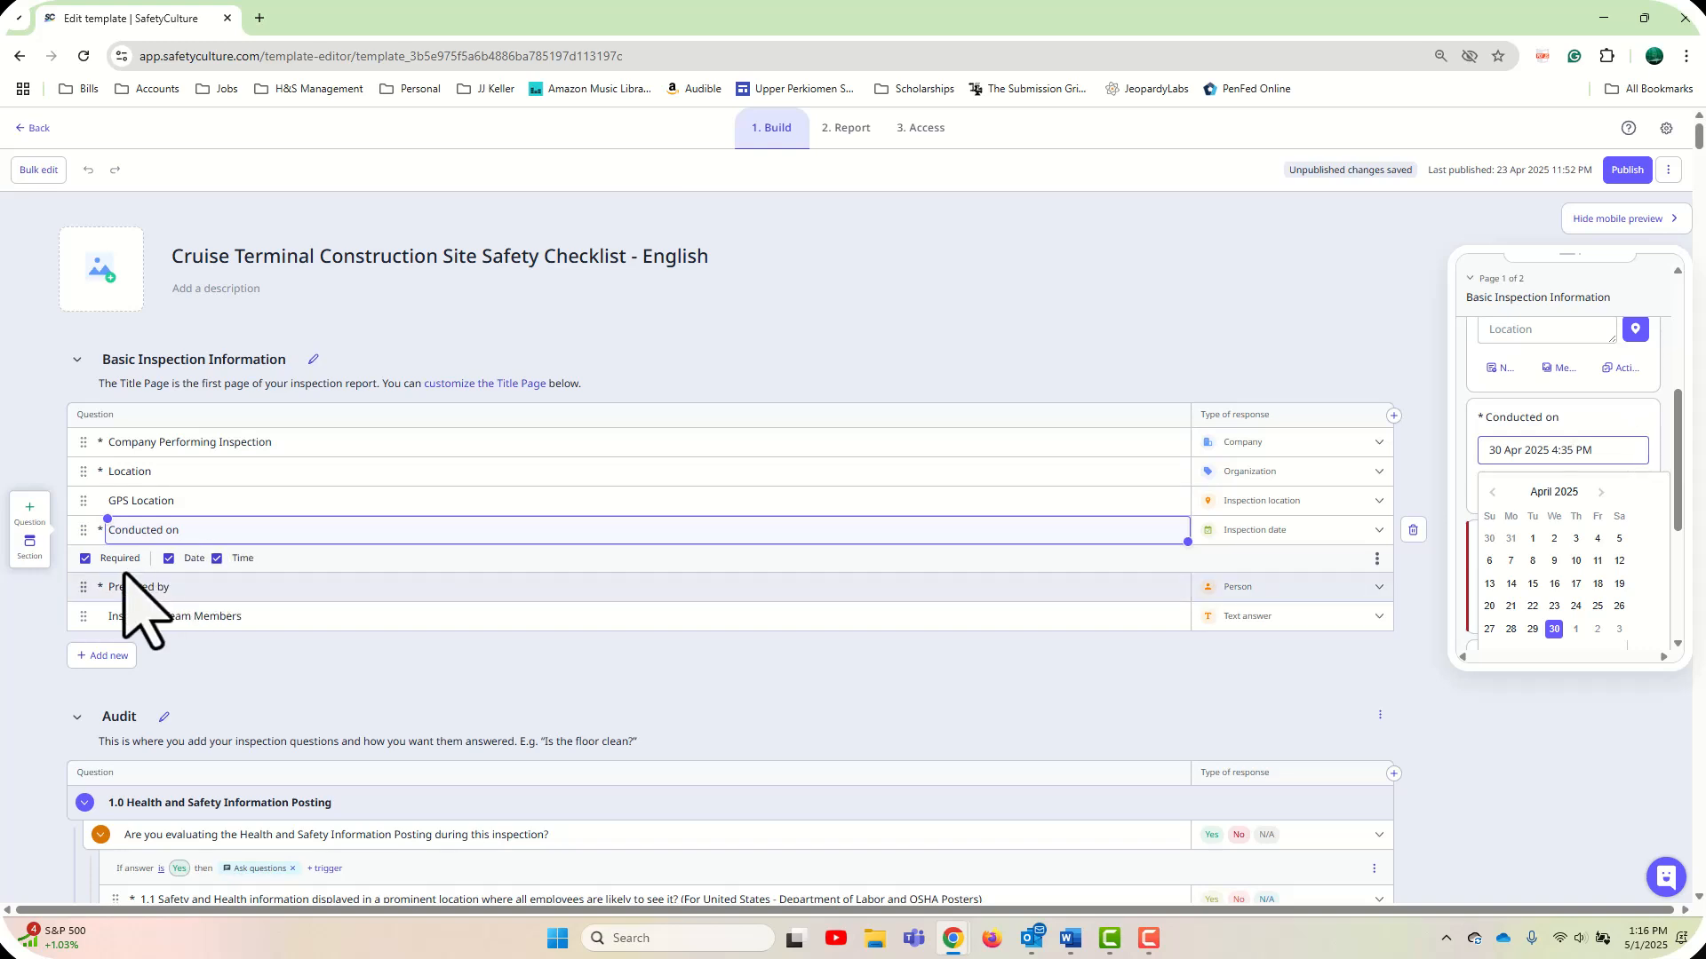
# - Turn off the Time option of the Conducted on question, leaving Required and Date enabled
pyautogui.click(211, 564)
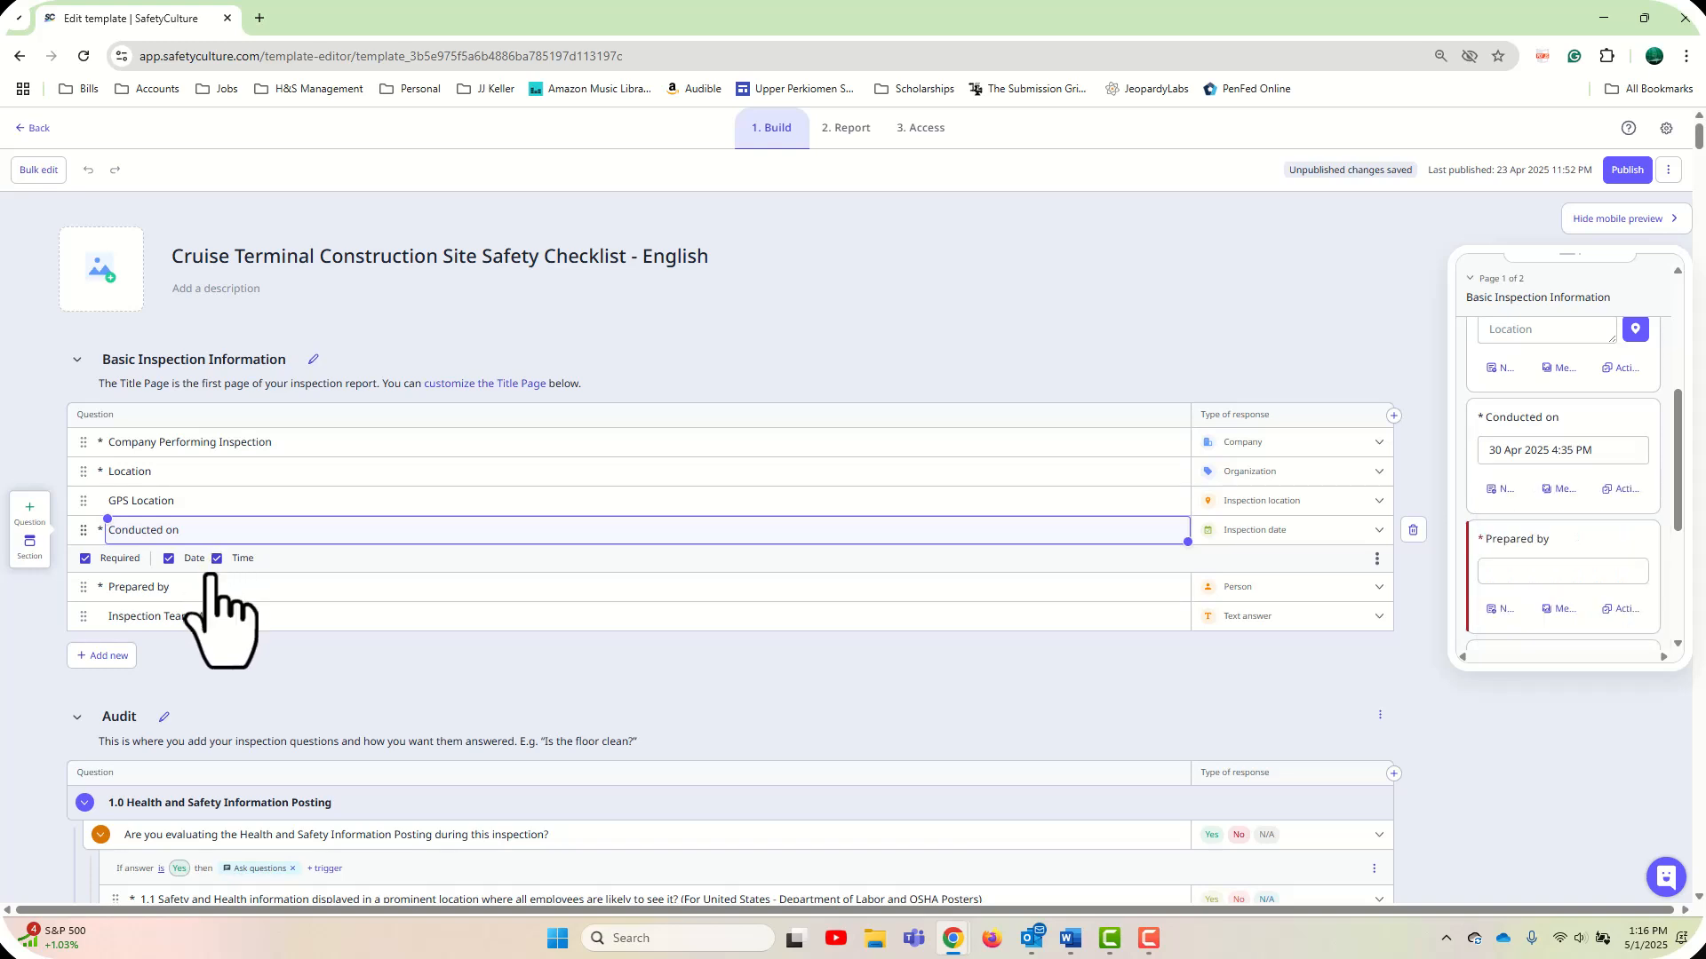
pyautogui.click(215, 562)
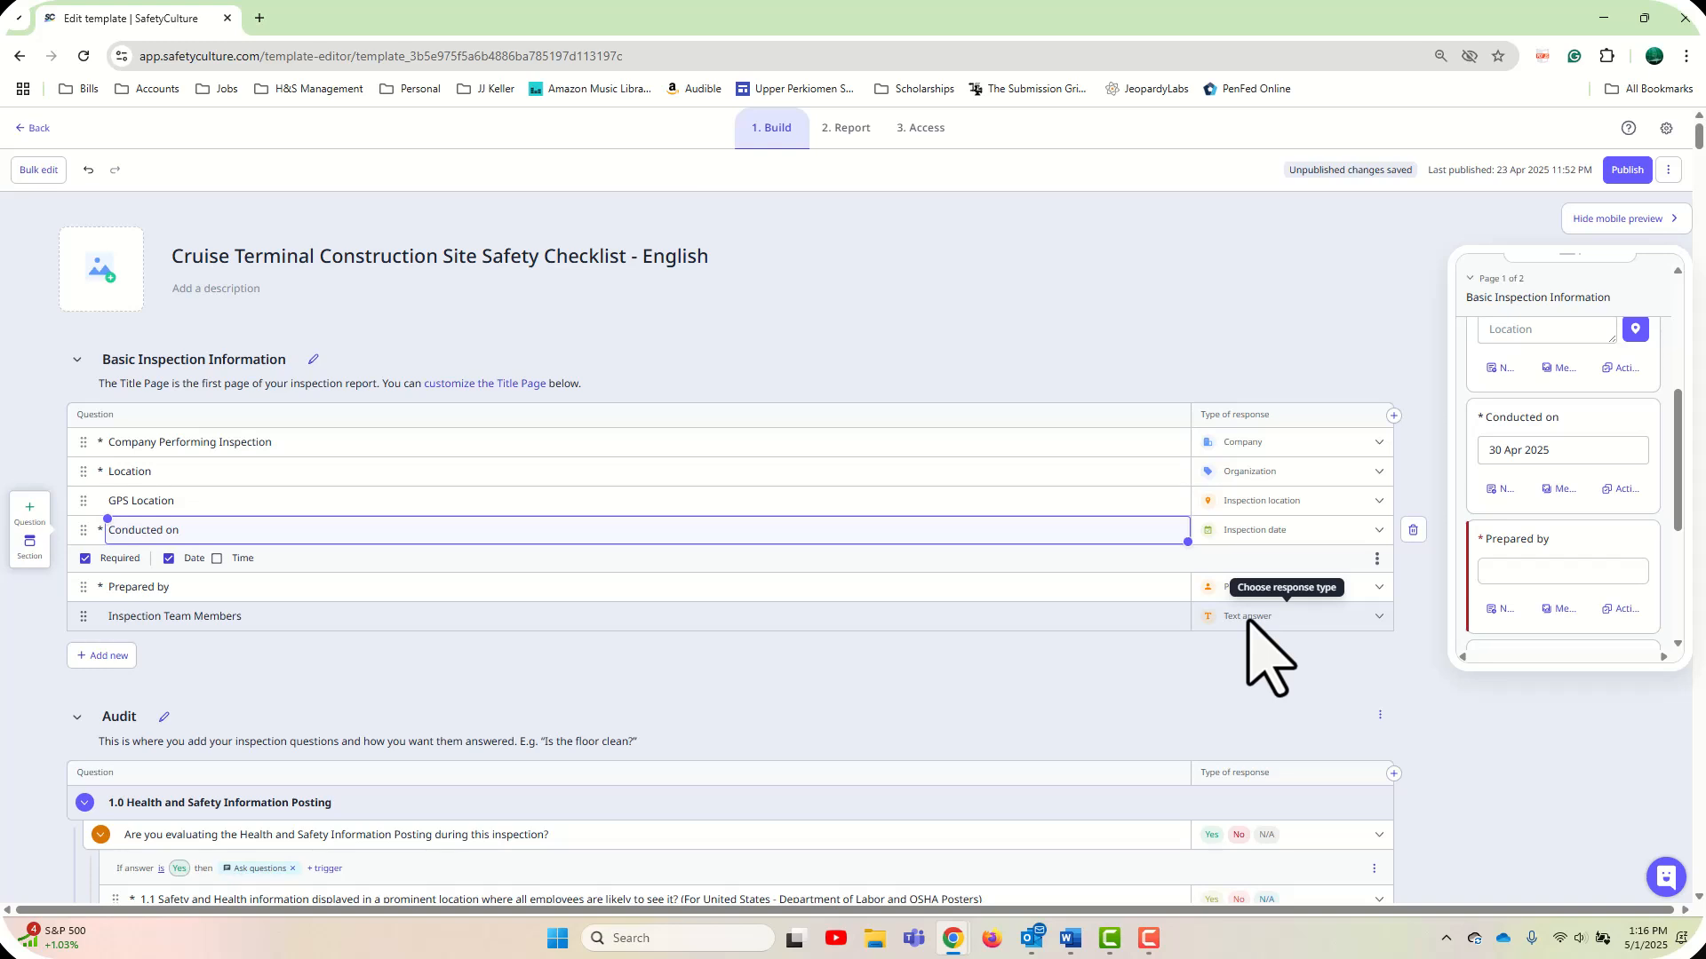
# - Select the Inspection Team Members question and choose Paragraph as its text answer format
pyautogui.click(1121, 617)
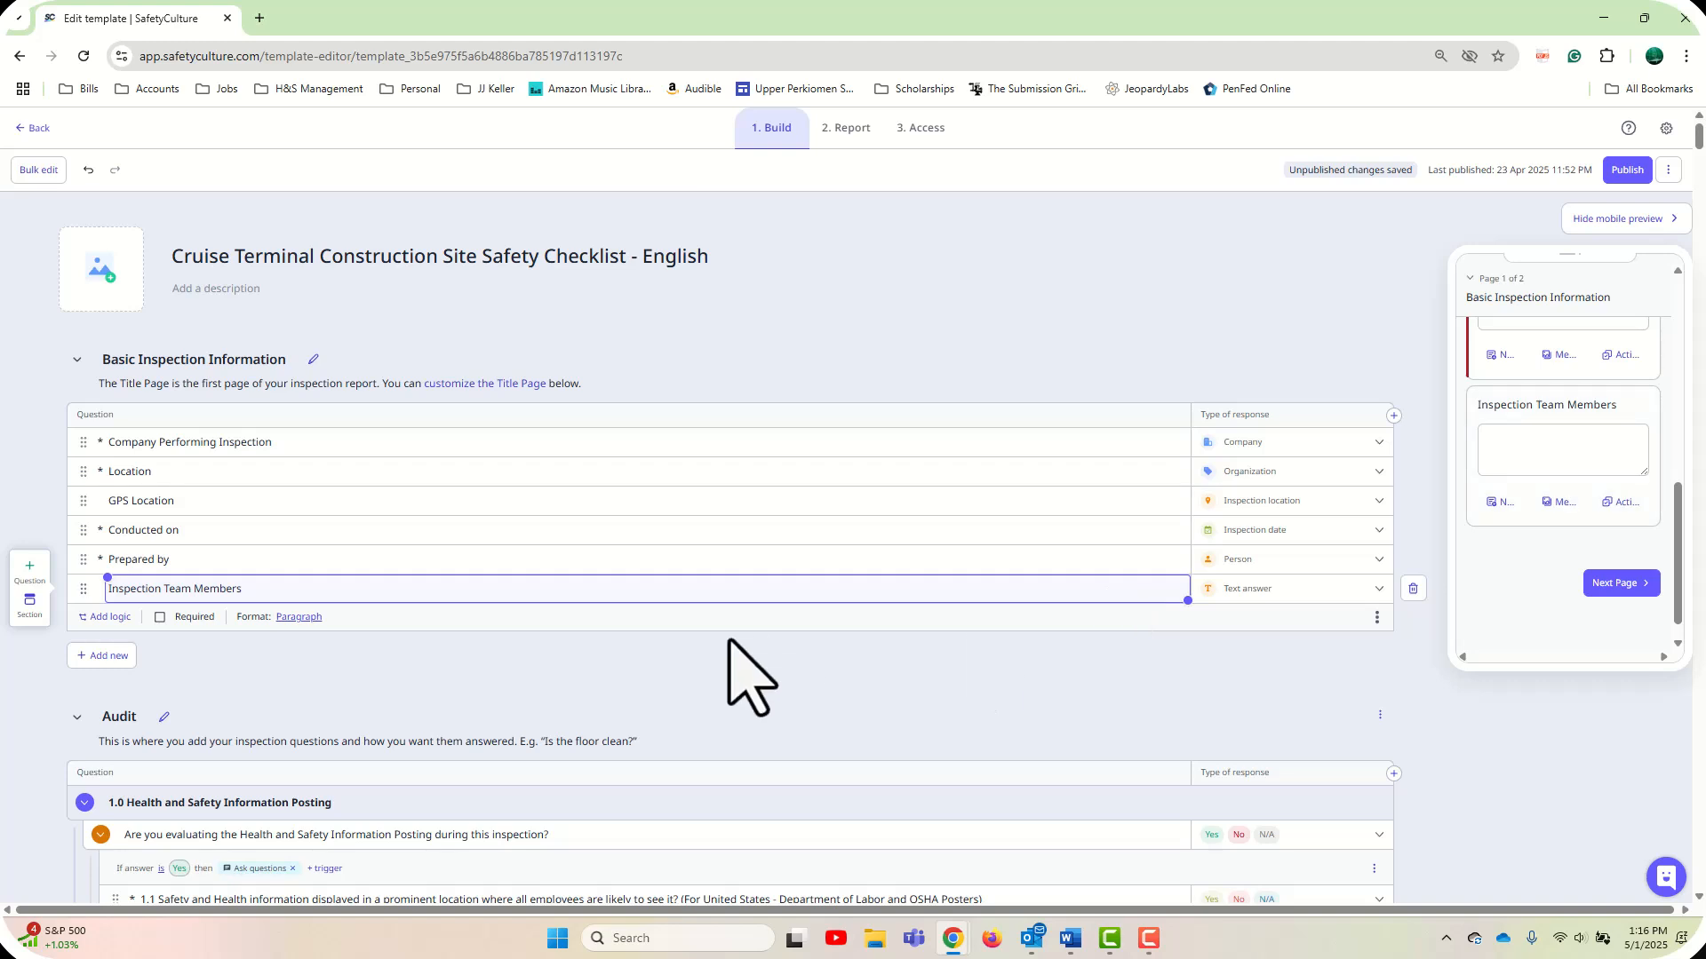
pyautogui.click(316, 621)
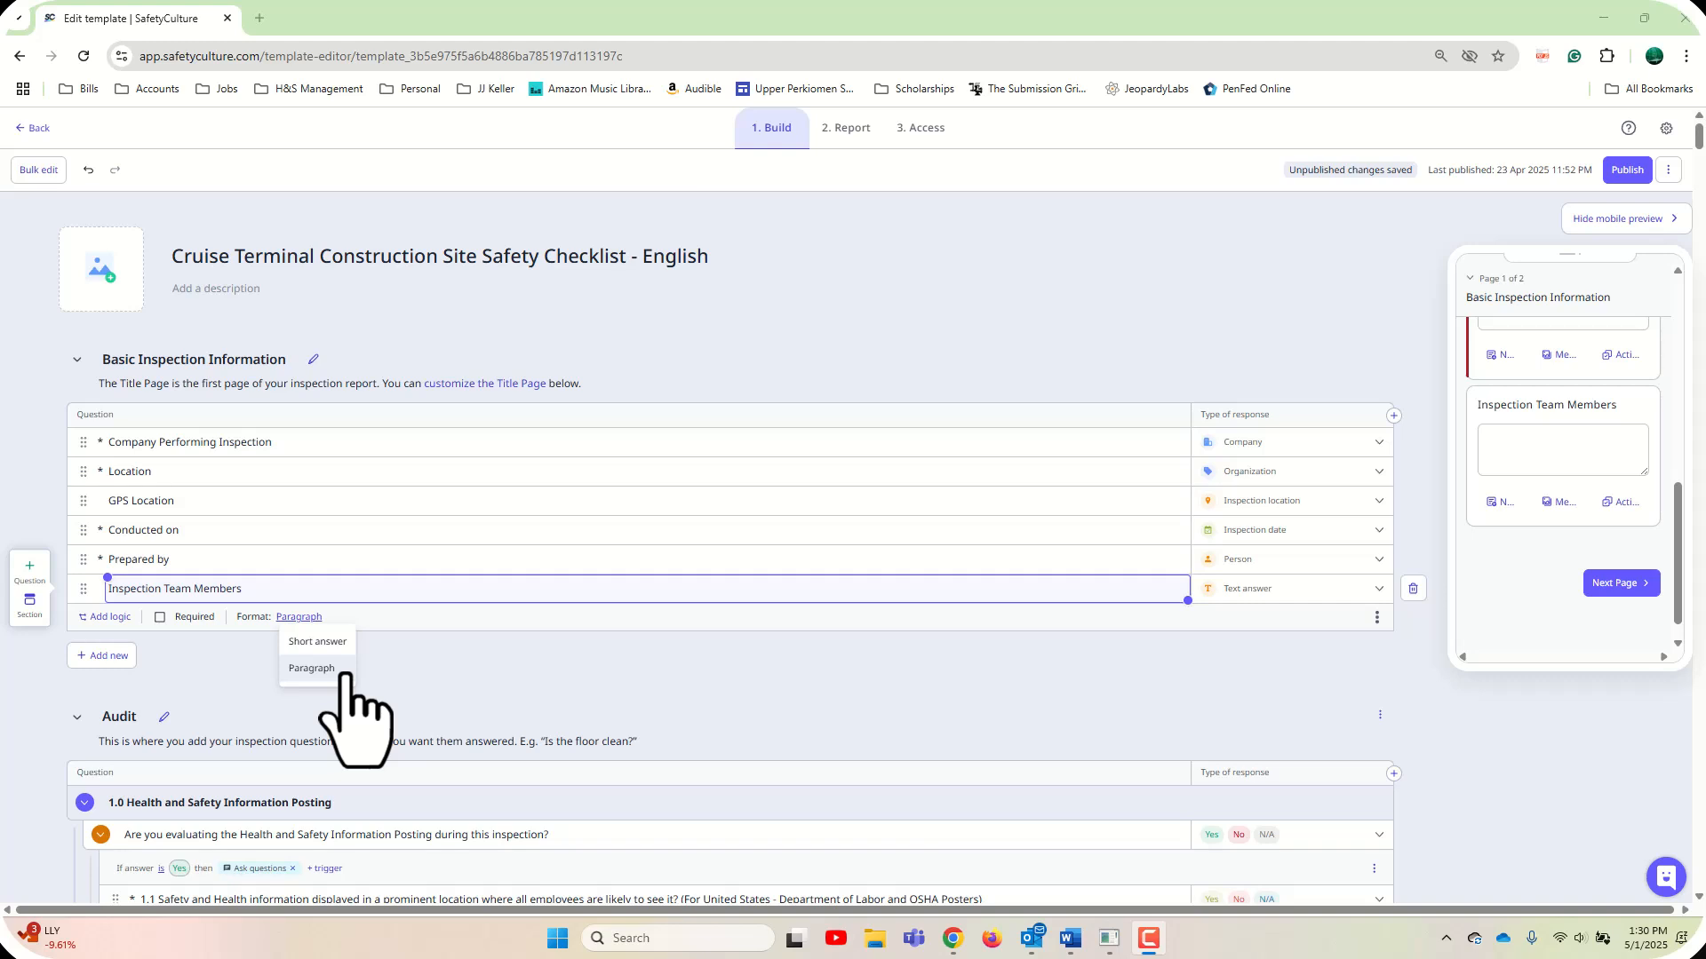
pyautogui.click(297, 673)
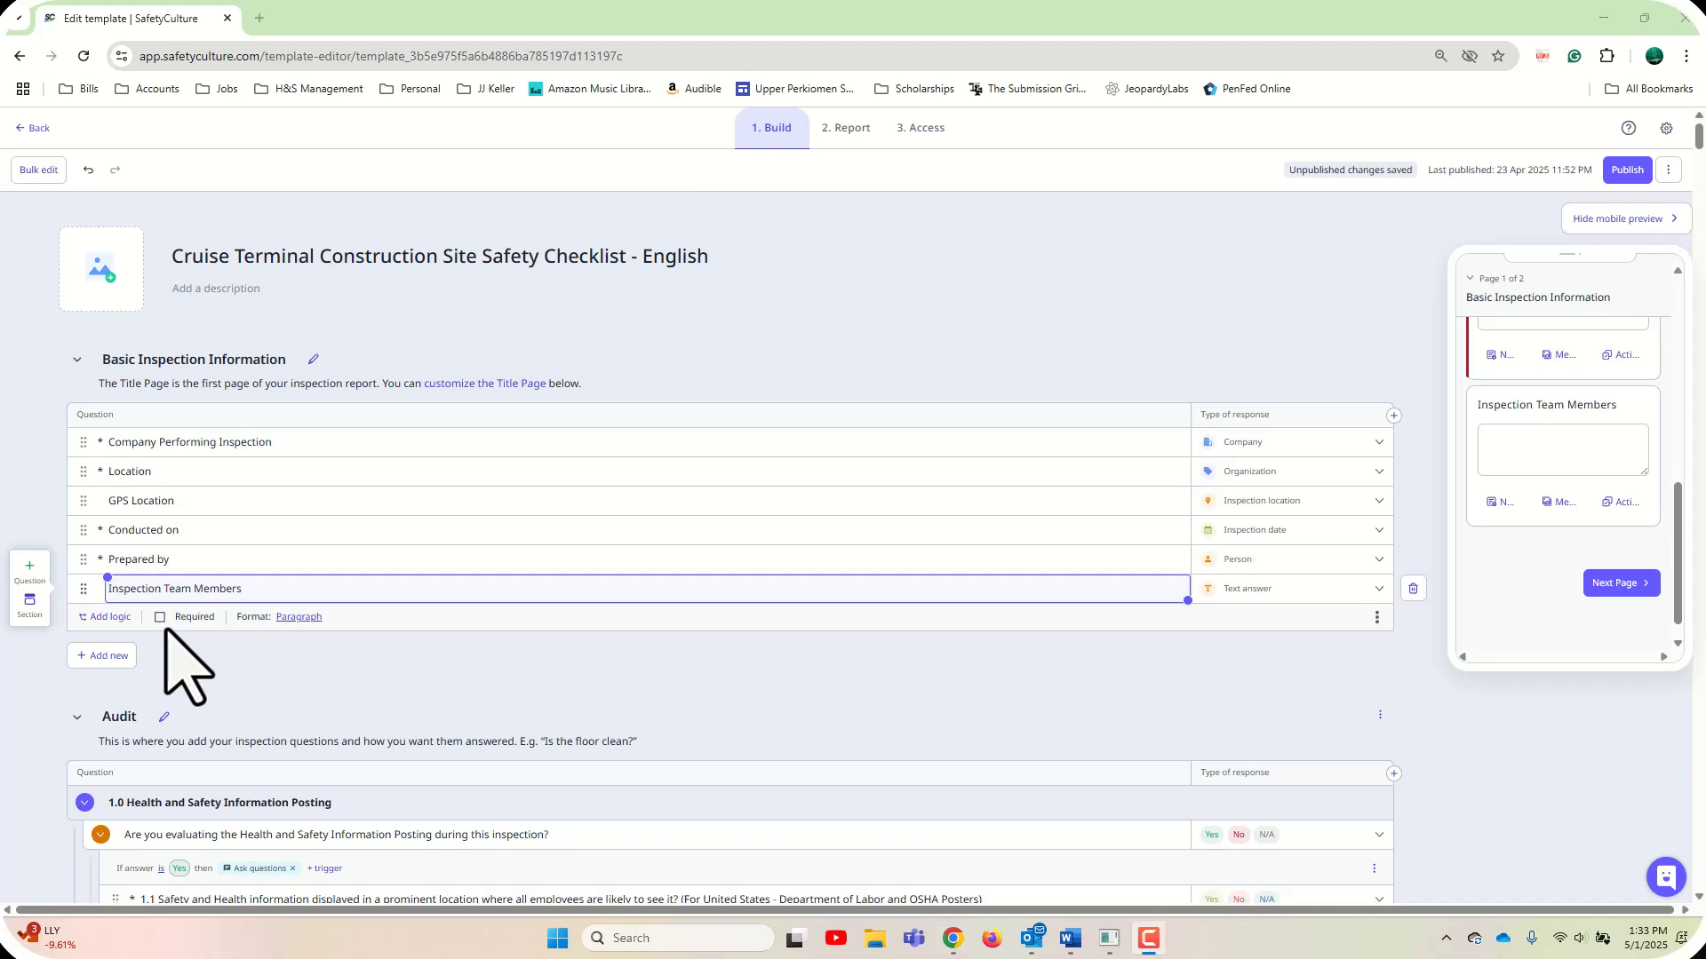
# - Examine the evaluation question and question 1.1 in the Audit section, including the response types available for 1.1
pyautogui.scroll(-3, 183, 666)
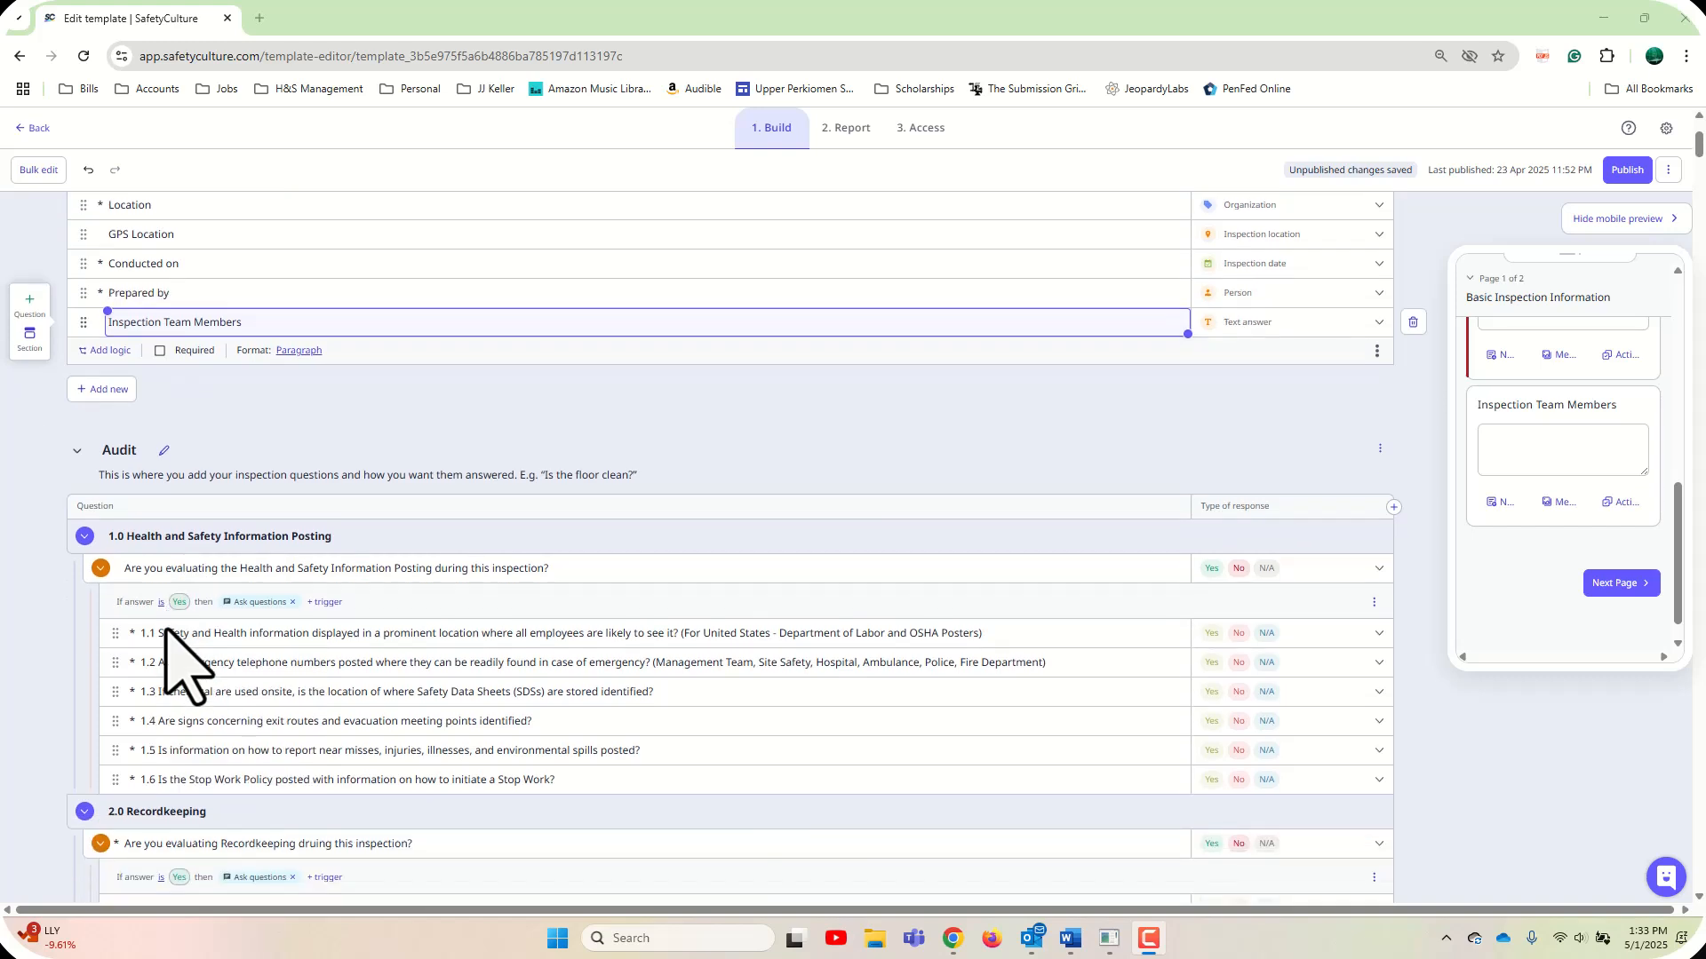
pyautogui.scroll(-1, 178, 662)
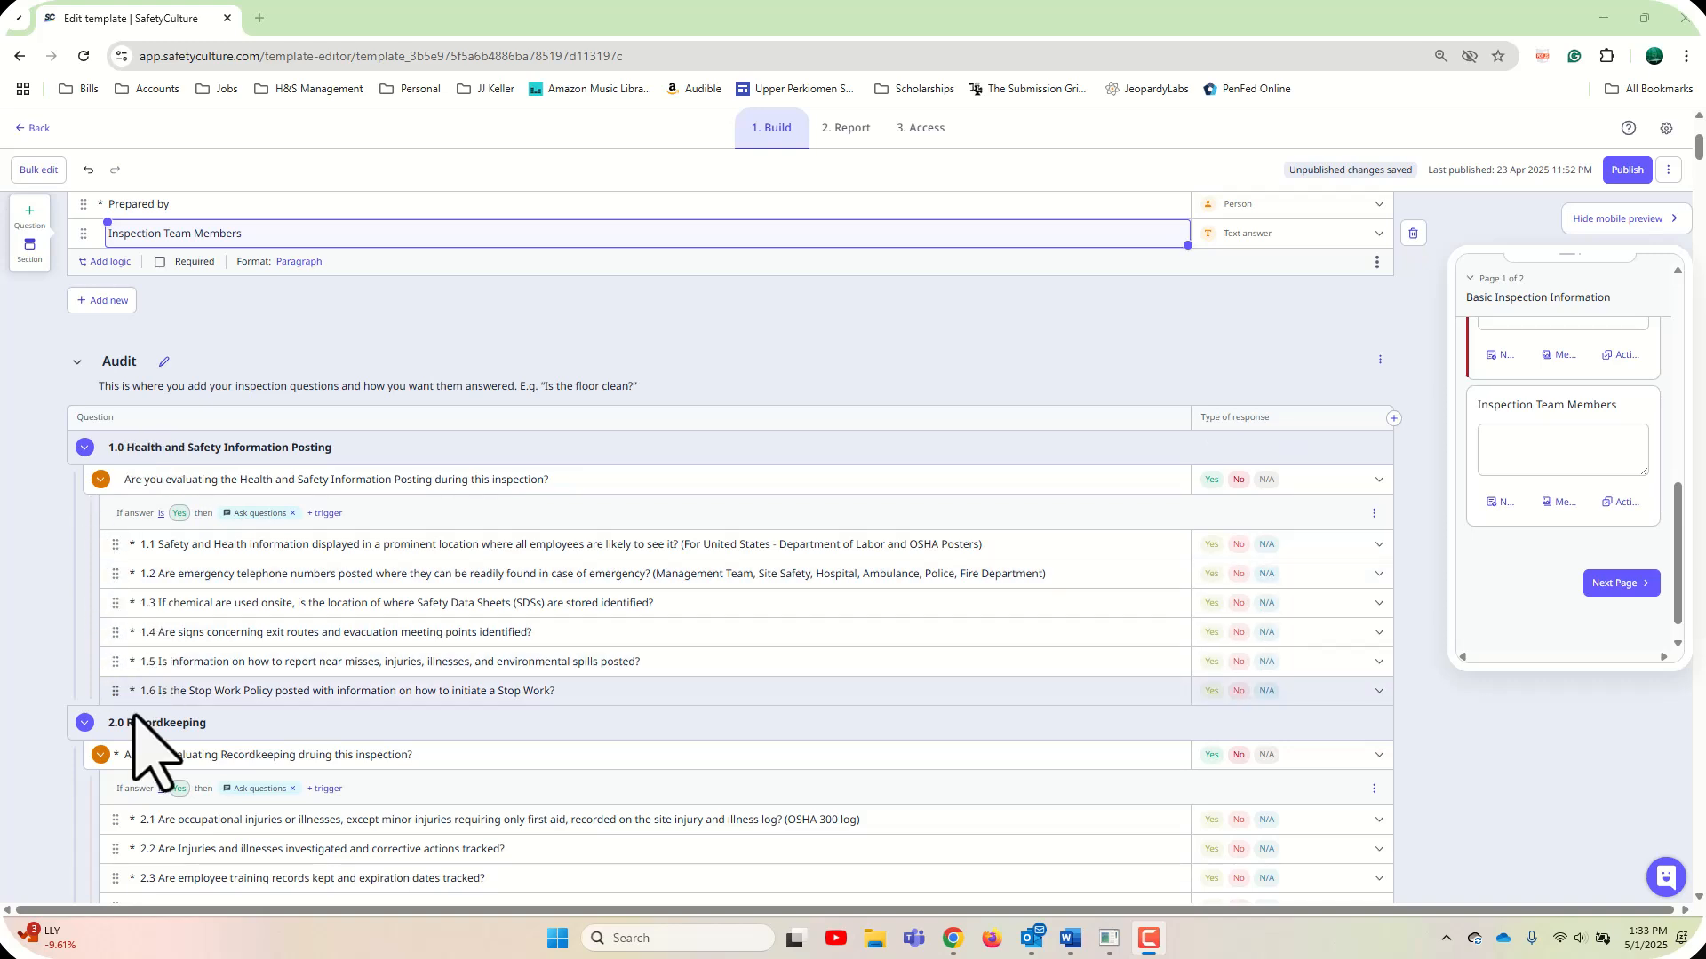
pyautogui.click(145, 481)
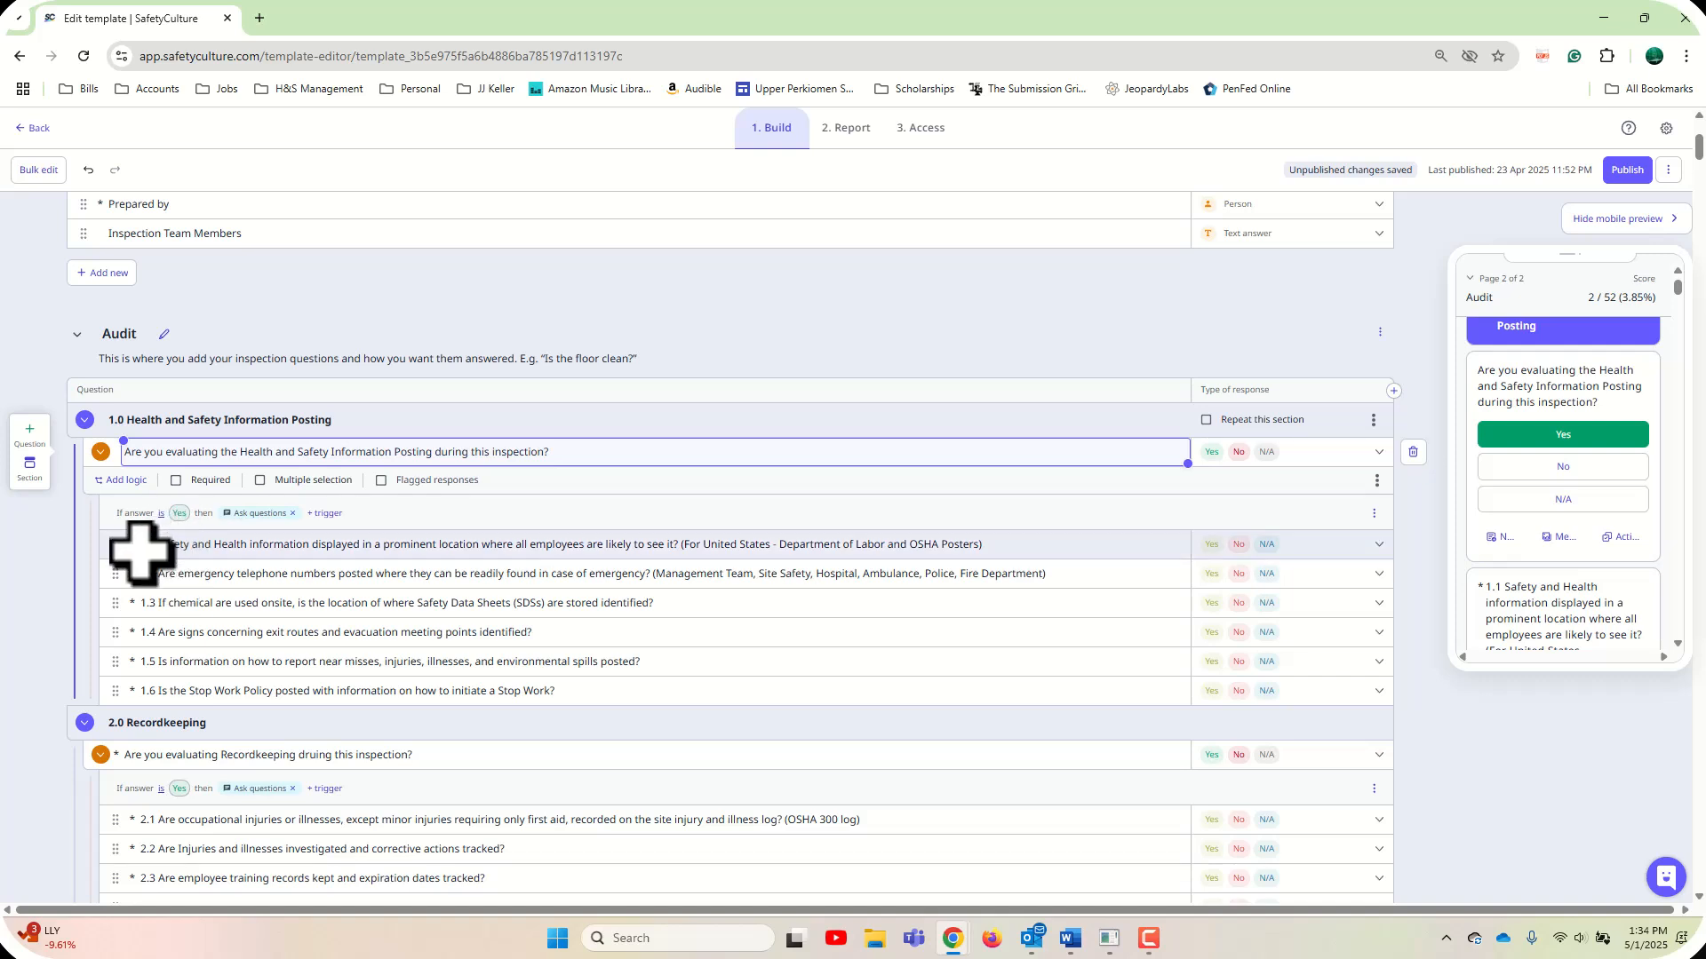
pyautogui.click(222, 545)
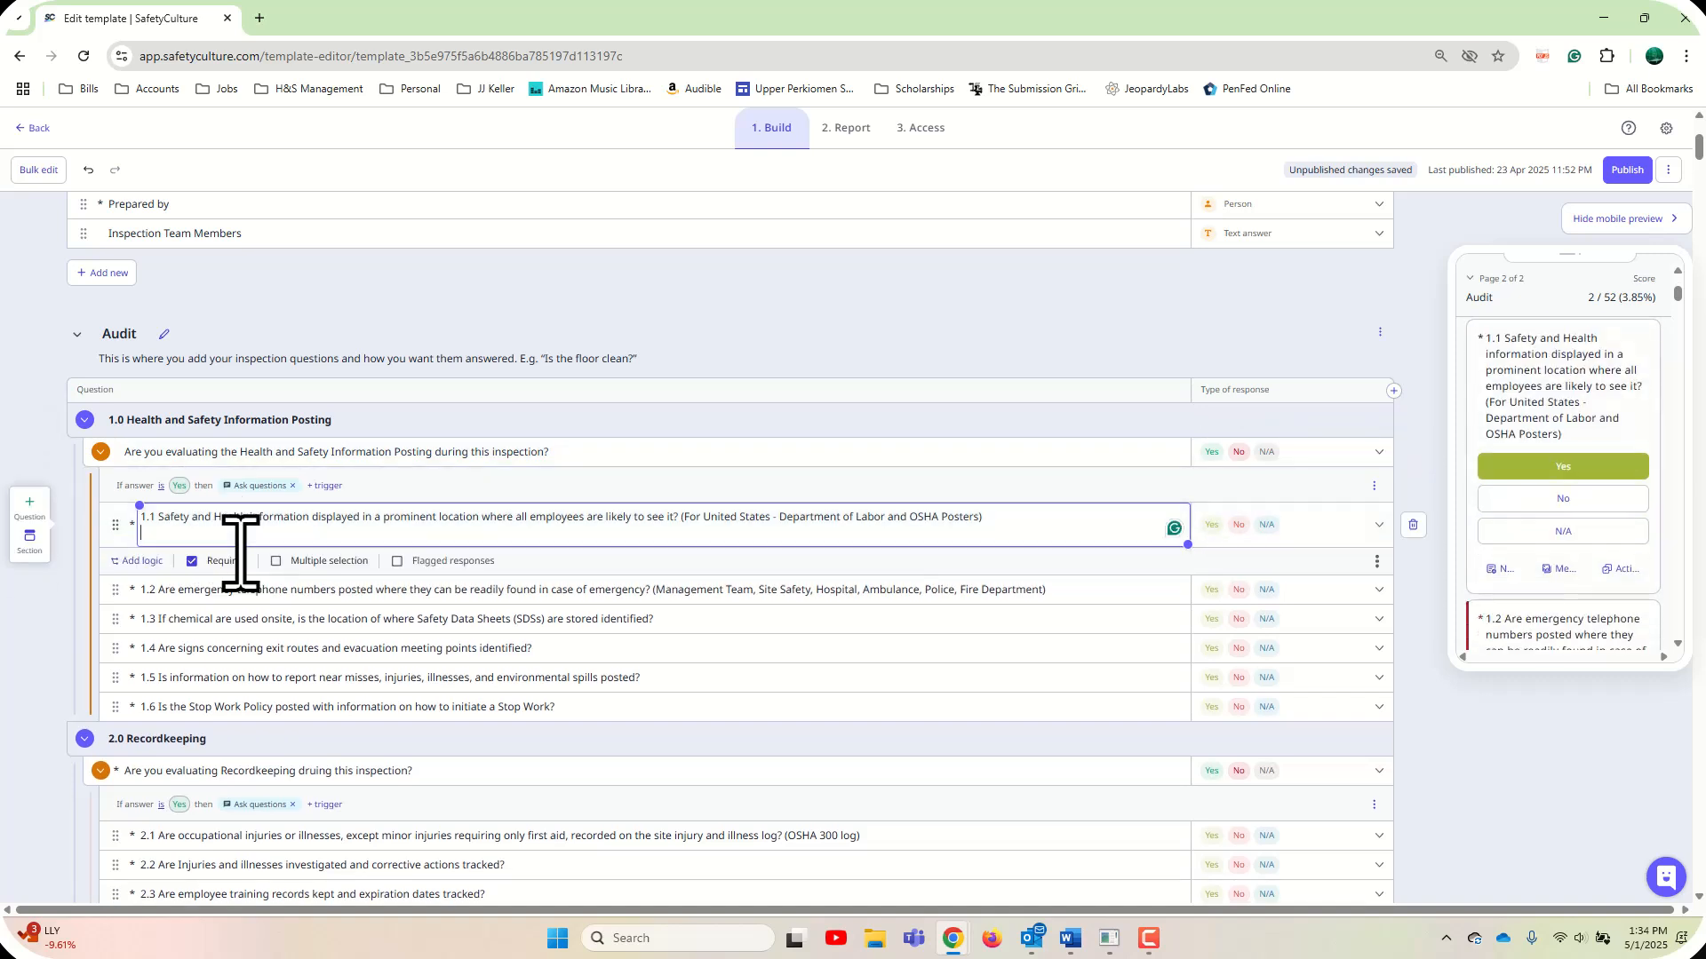
pyautogui.click(210, 514)
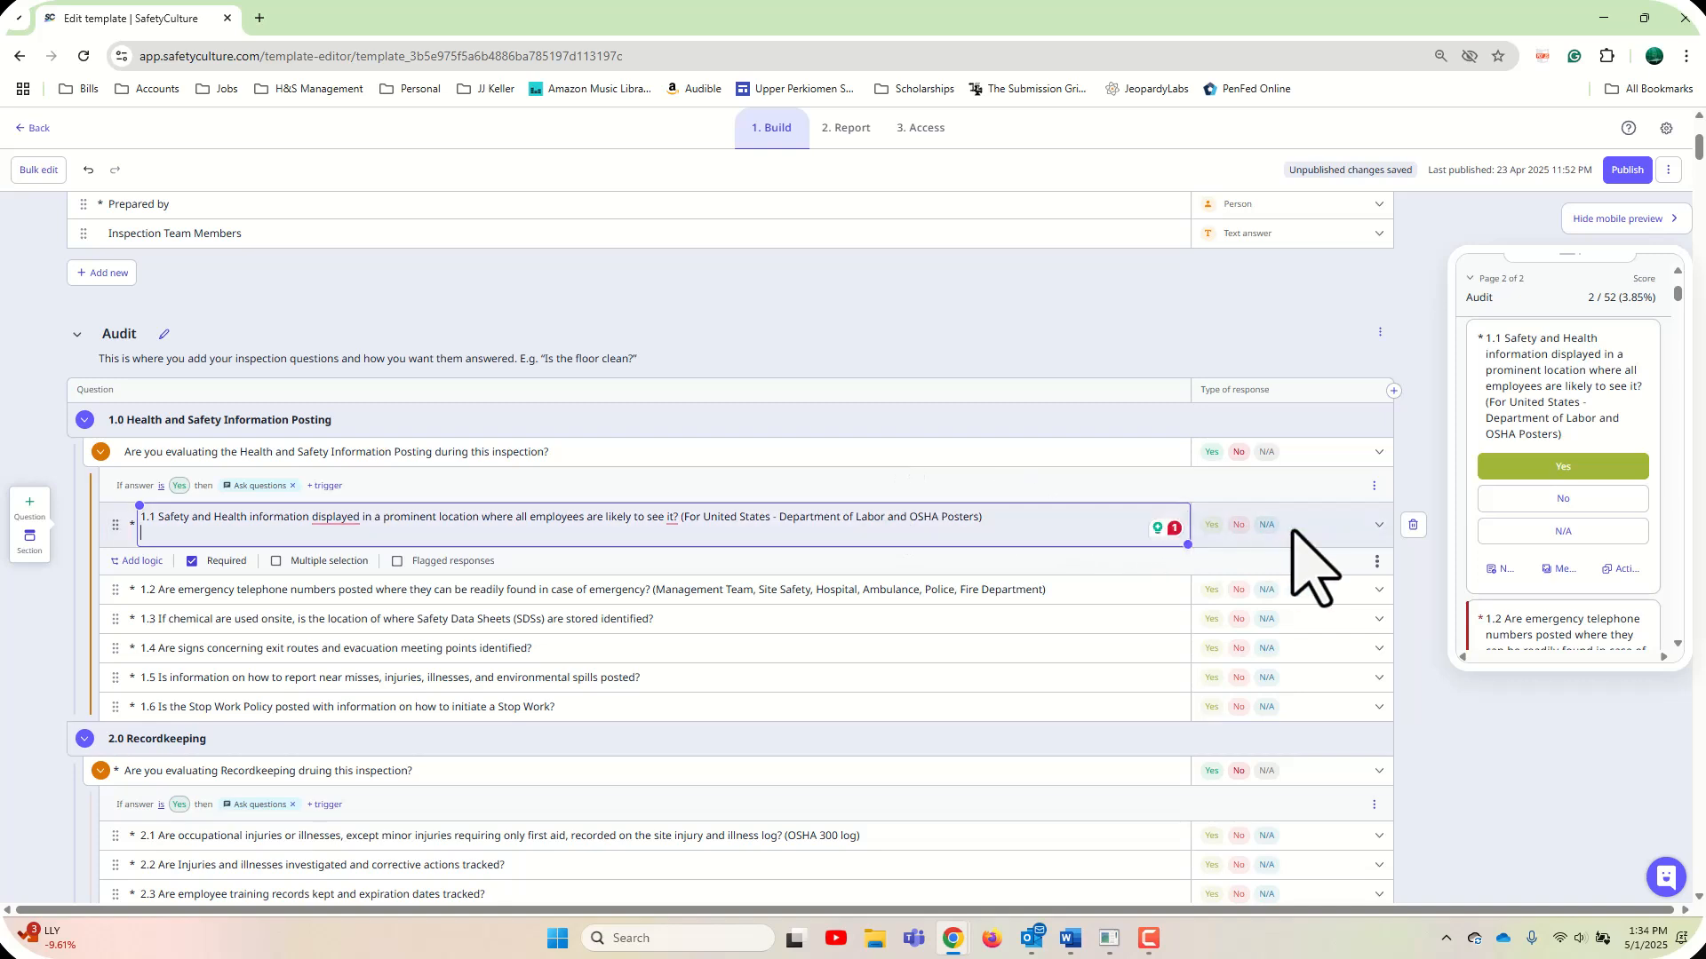
pyautogui.click(1379, 525)
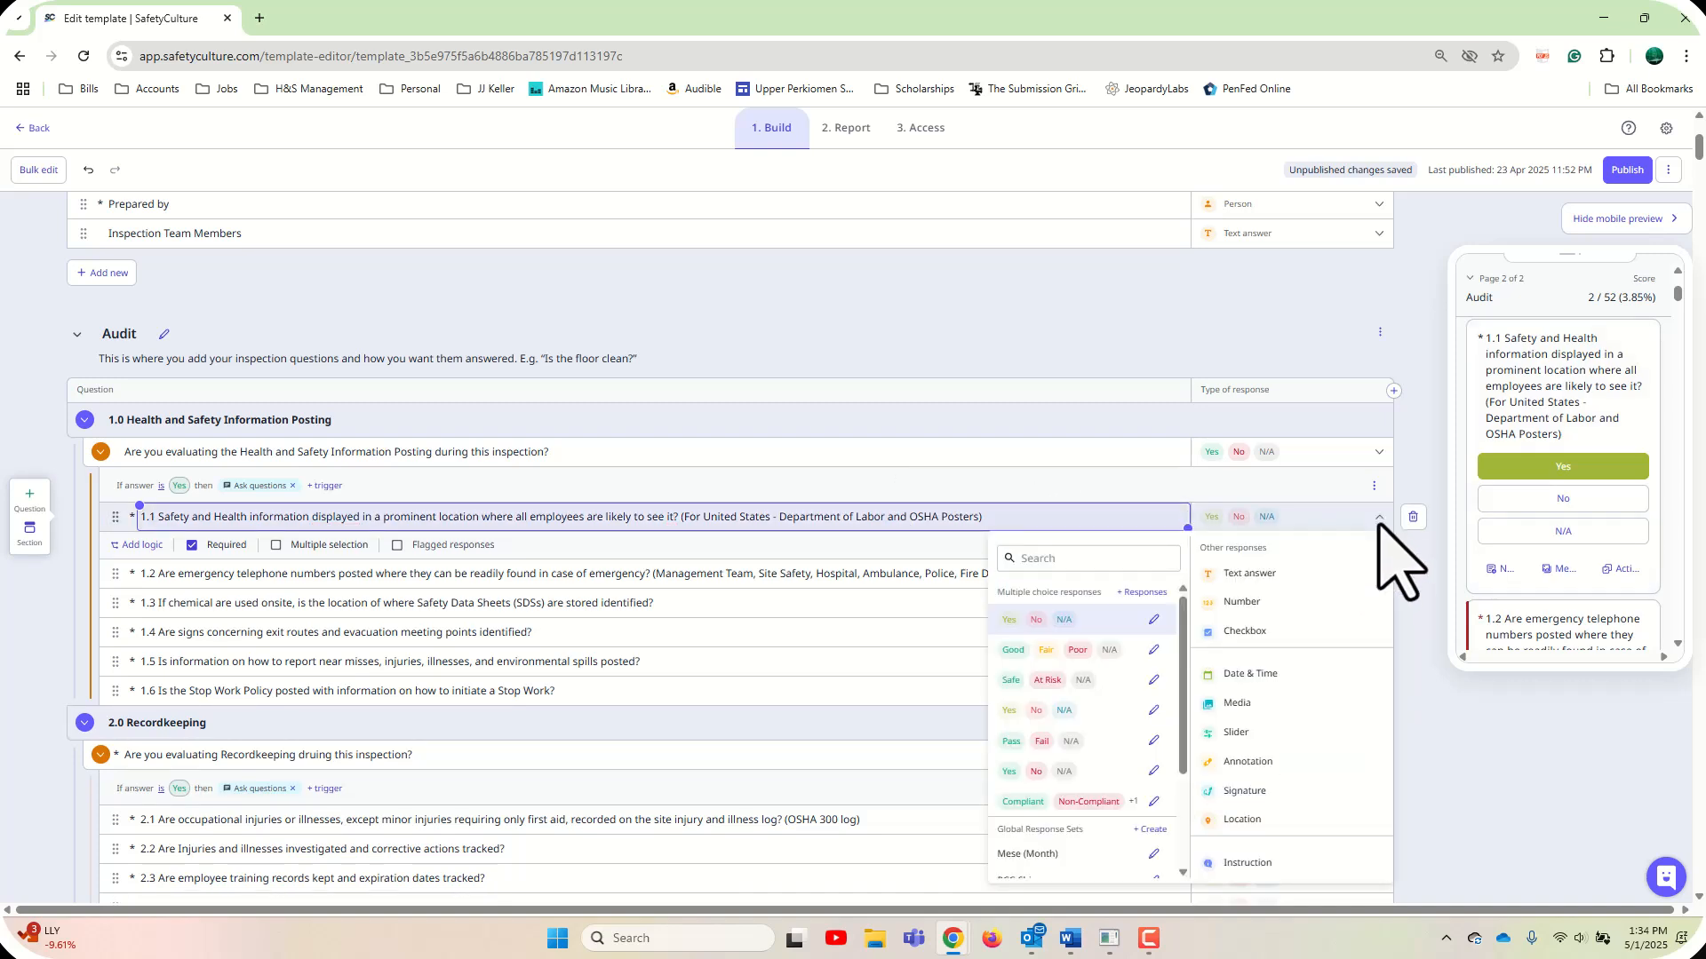
pyautogui.click(1105, 510)
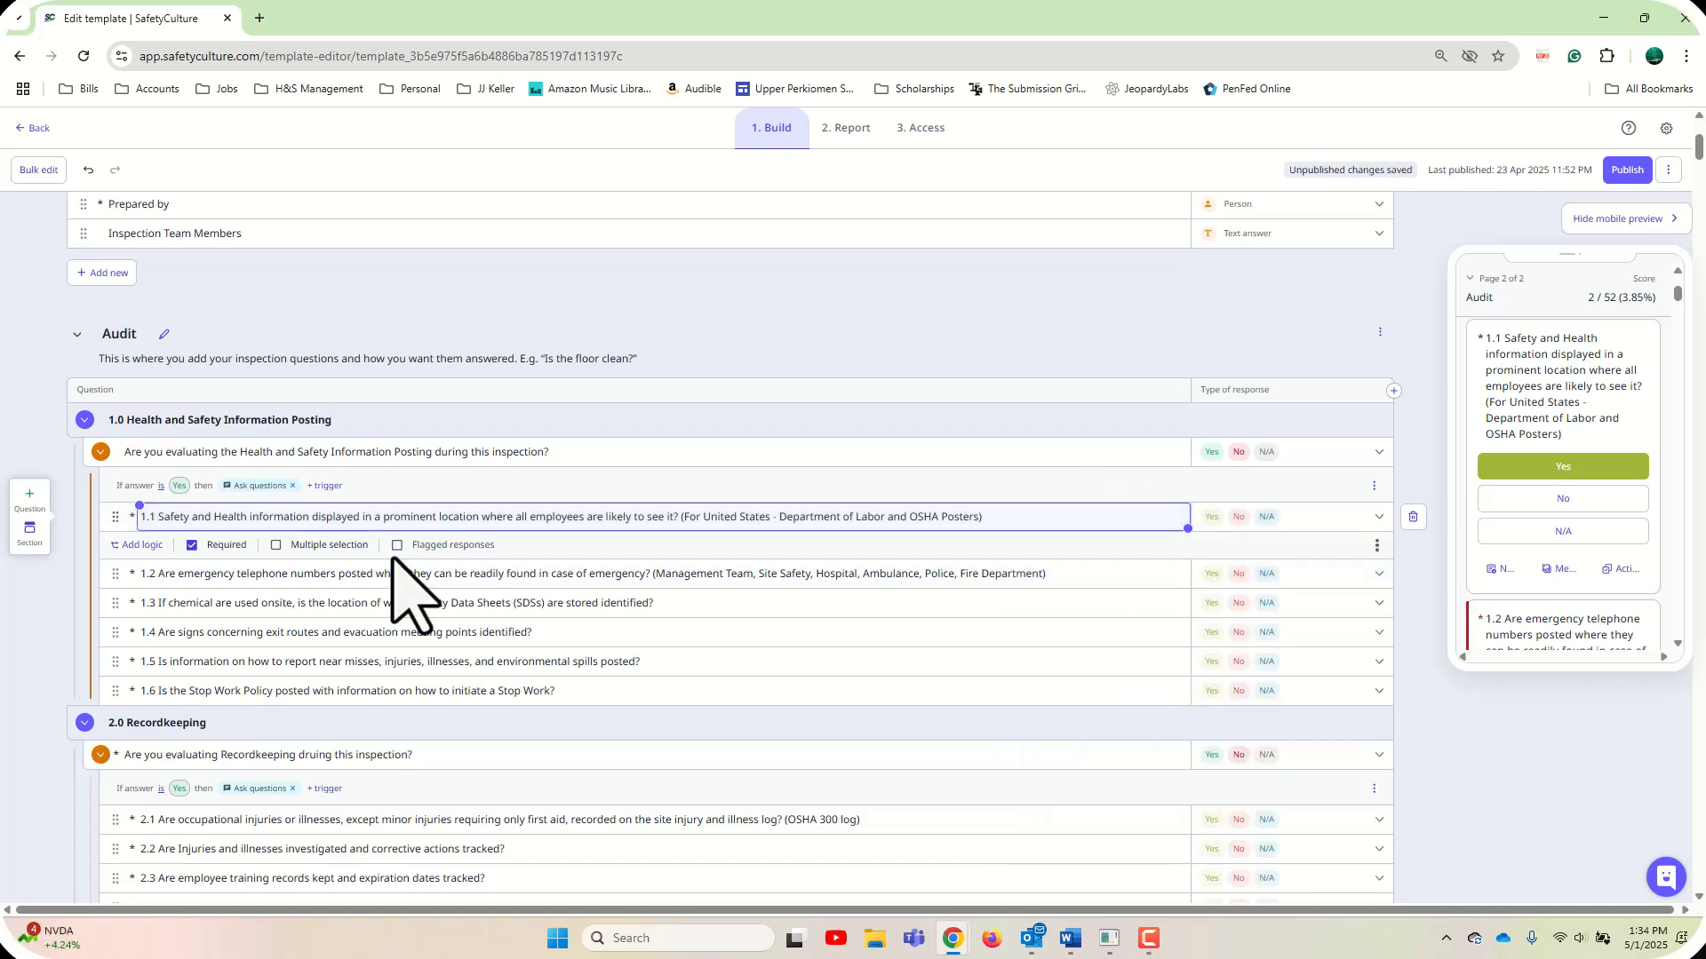
# - Add a logic rule for the Yes answer to question 1.1, look over its triggers and delete the rule
pyautogui.click(192, 545)
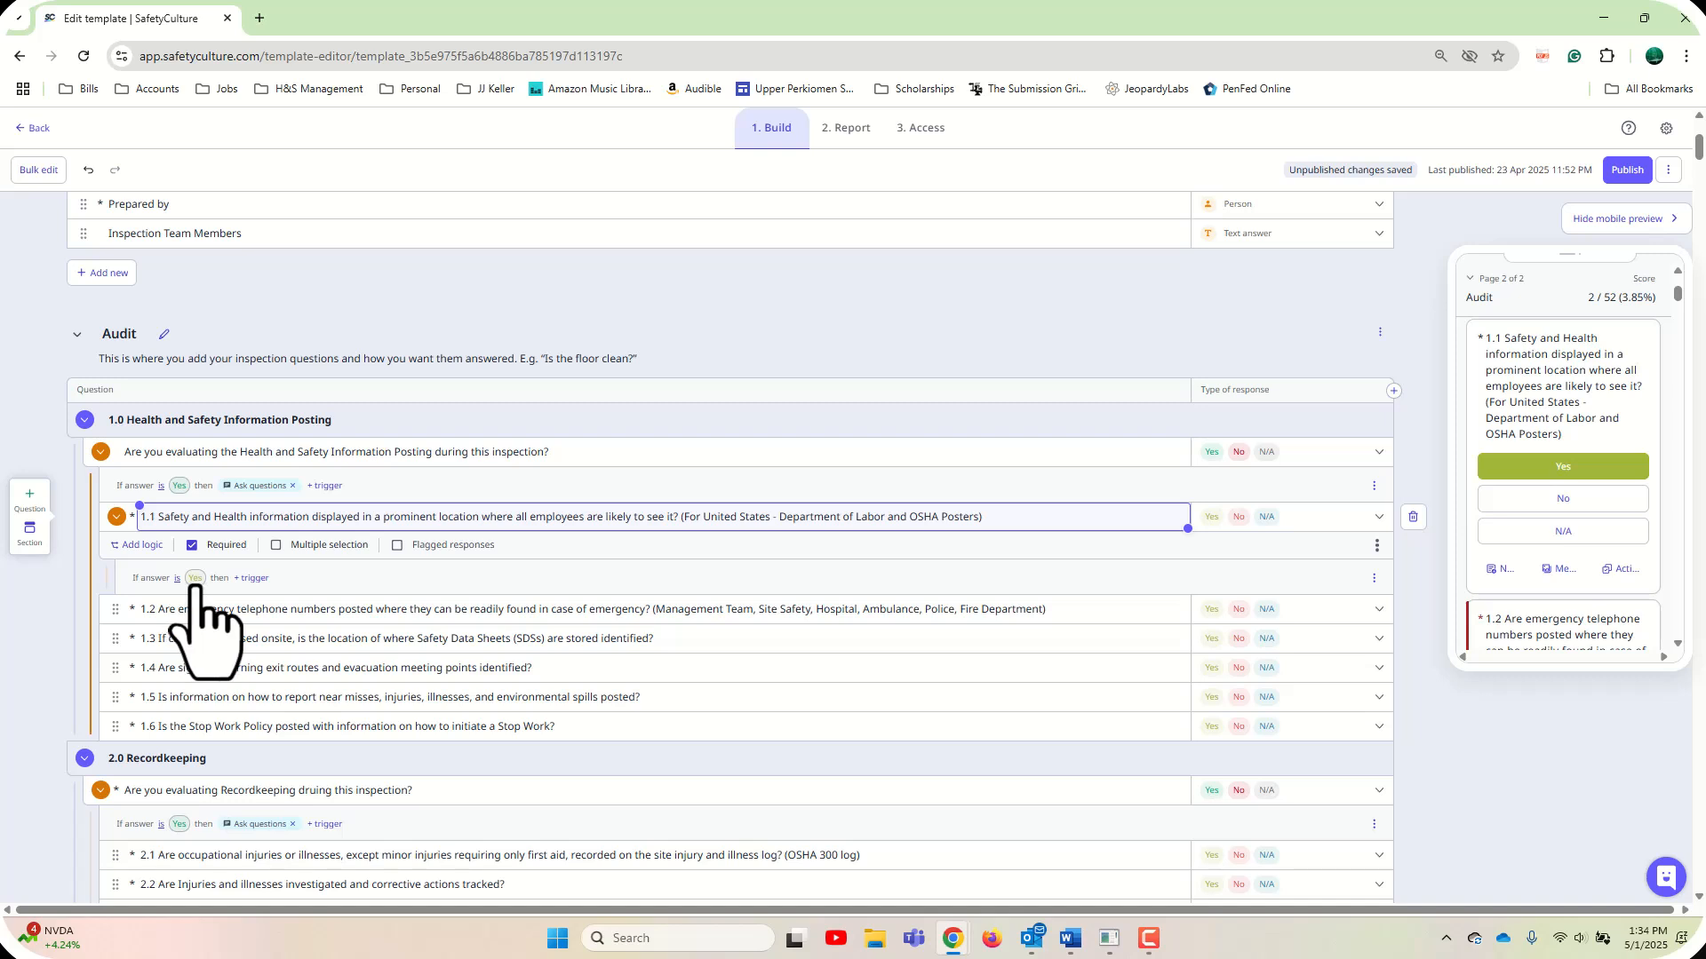
pyautogui.click(254, 579)
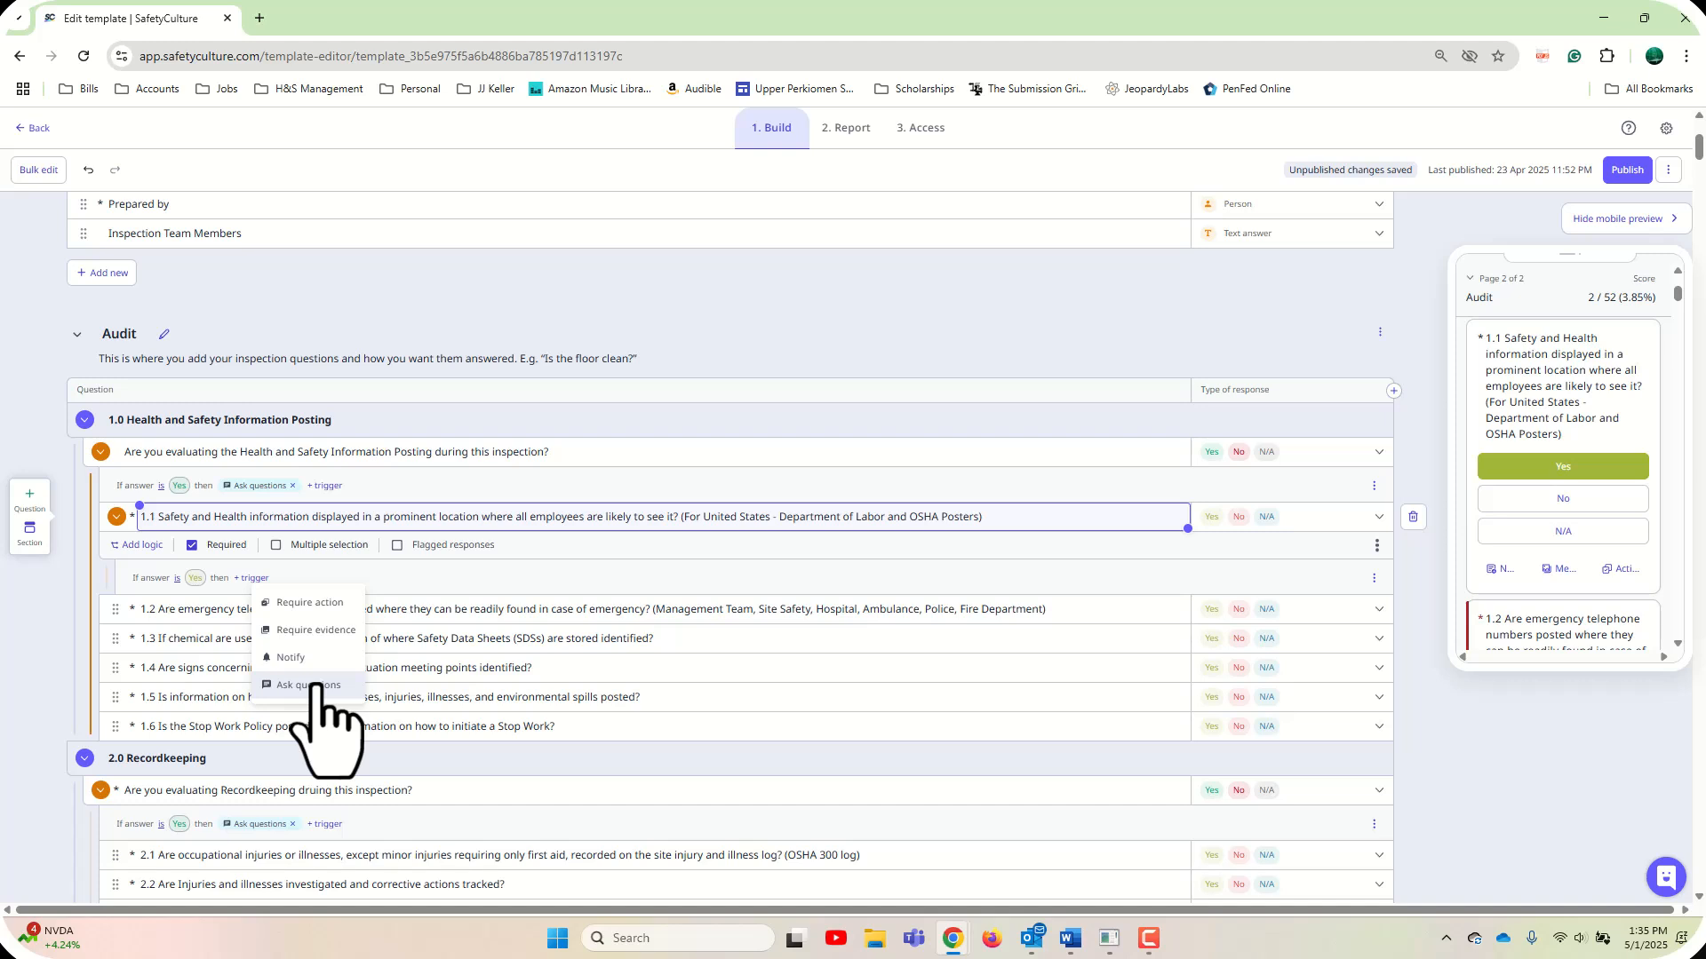
pyautogui.click(244, 582)
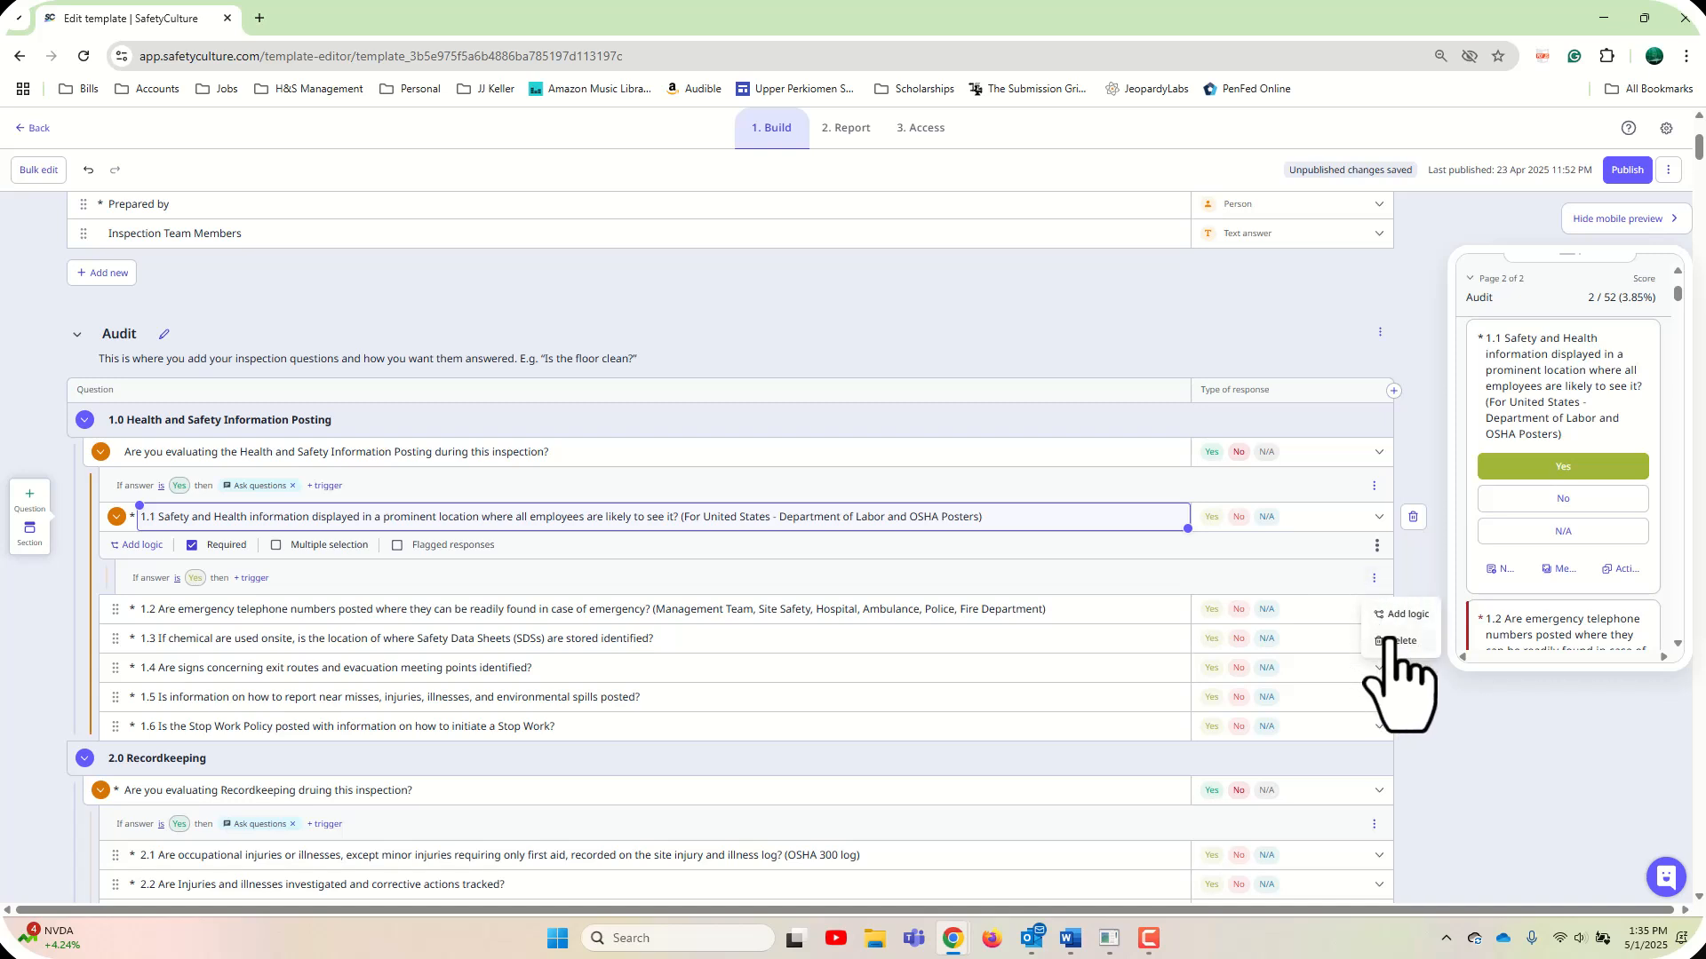
pyautogui.click(1386, 635)
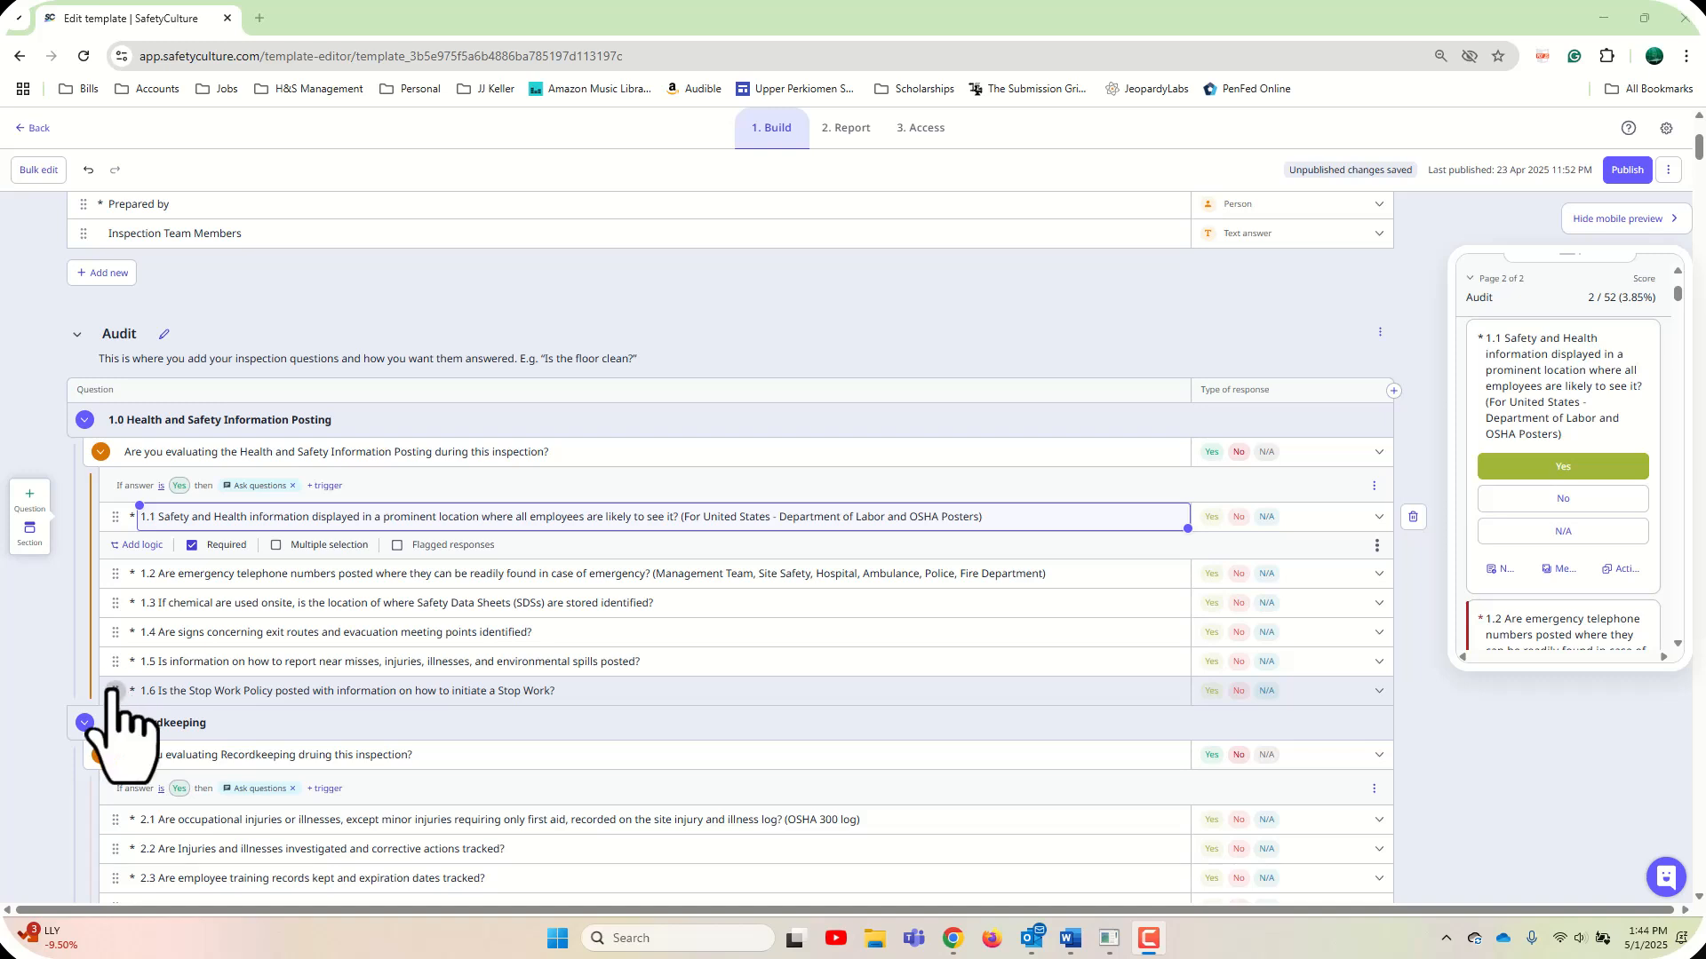
# - Try adding a blank question to section 1.0 and moving it between question 1.6 and section 2.0, and delete it
pyautogui.moveTo(114, 691)
pyautogui.mouseDown()
pyautogui.moveTo(113, 711)
pyautogui.moveTo(122, 648)
pyautogui.moveTo(95, 590)
pyautogui.moveTo(82, 429)
pyautogui.moveTo(111, 675)
pyautogui.mouseUp()
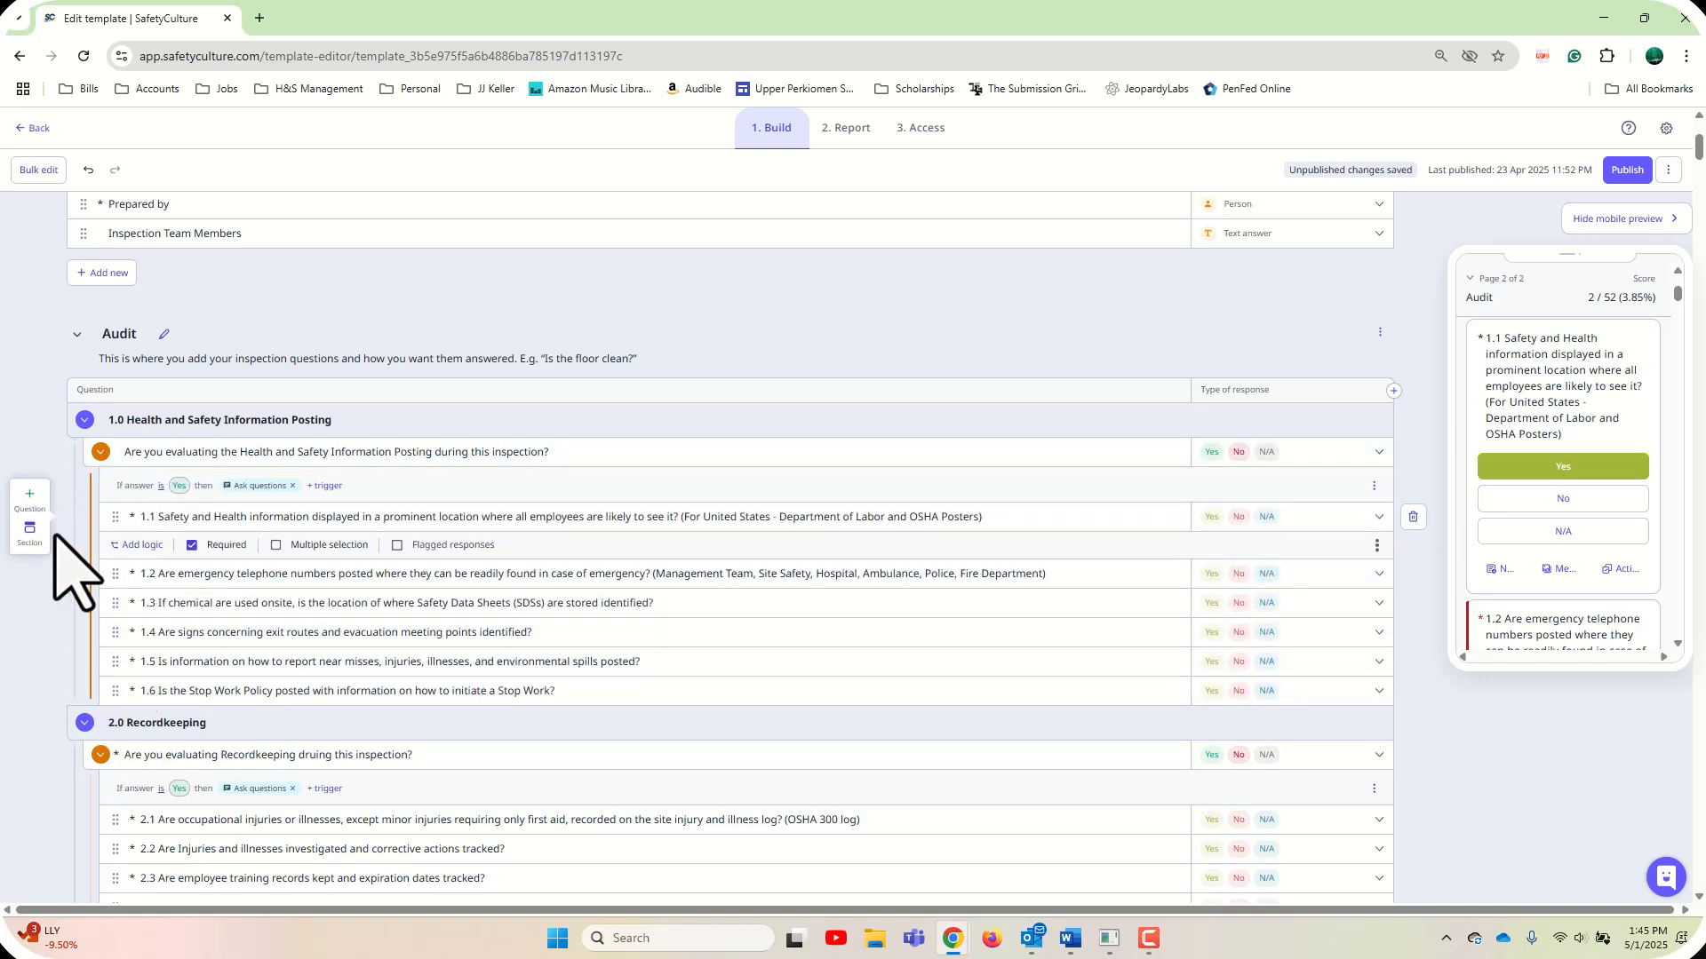
pyautogui.click(134, 421)
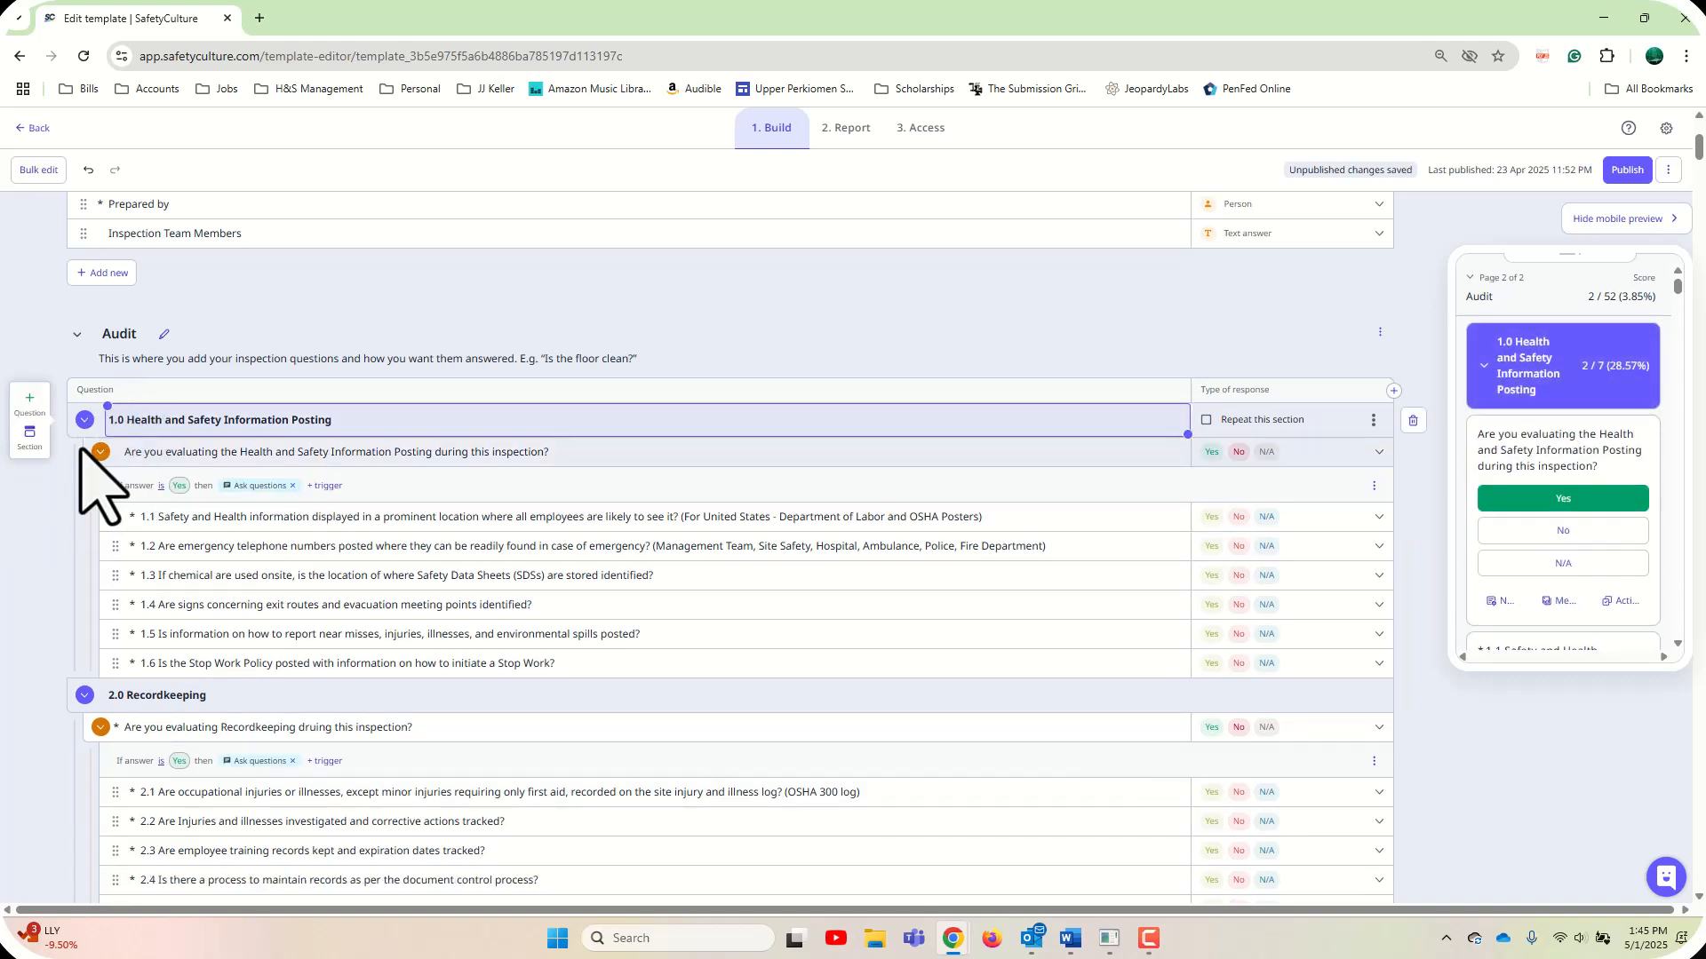
pyautogui.click(30, 401)
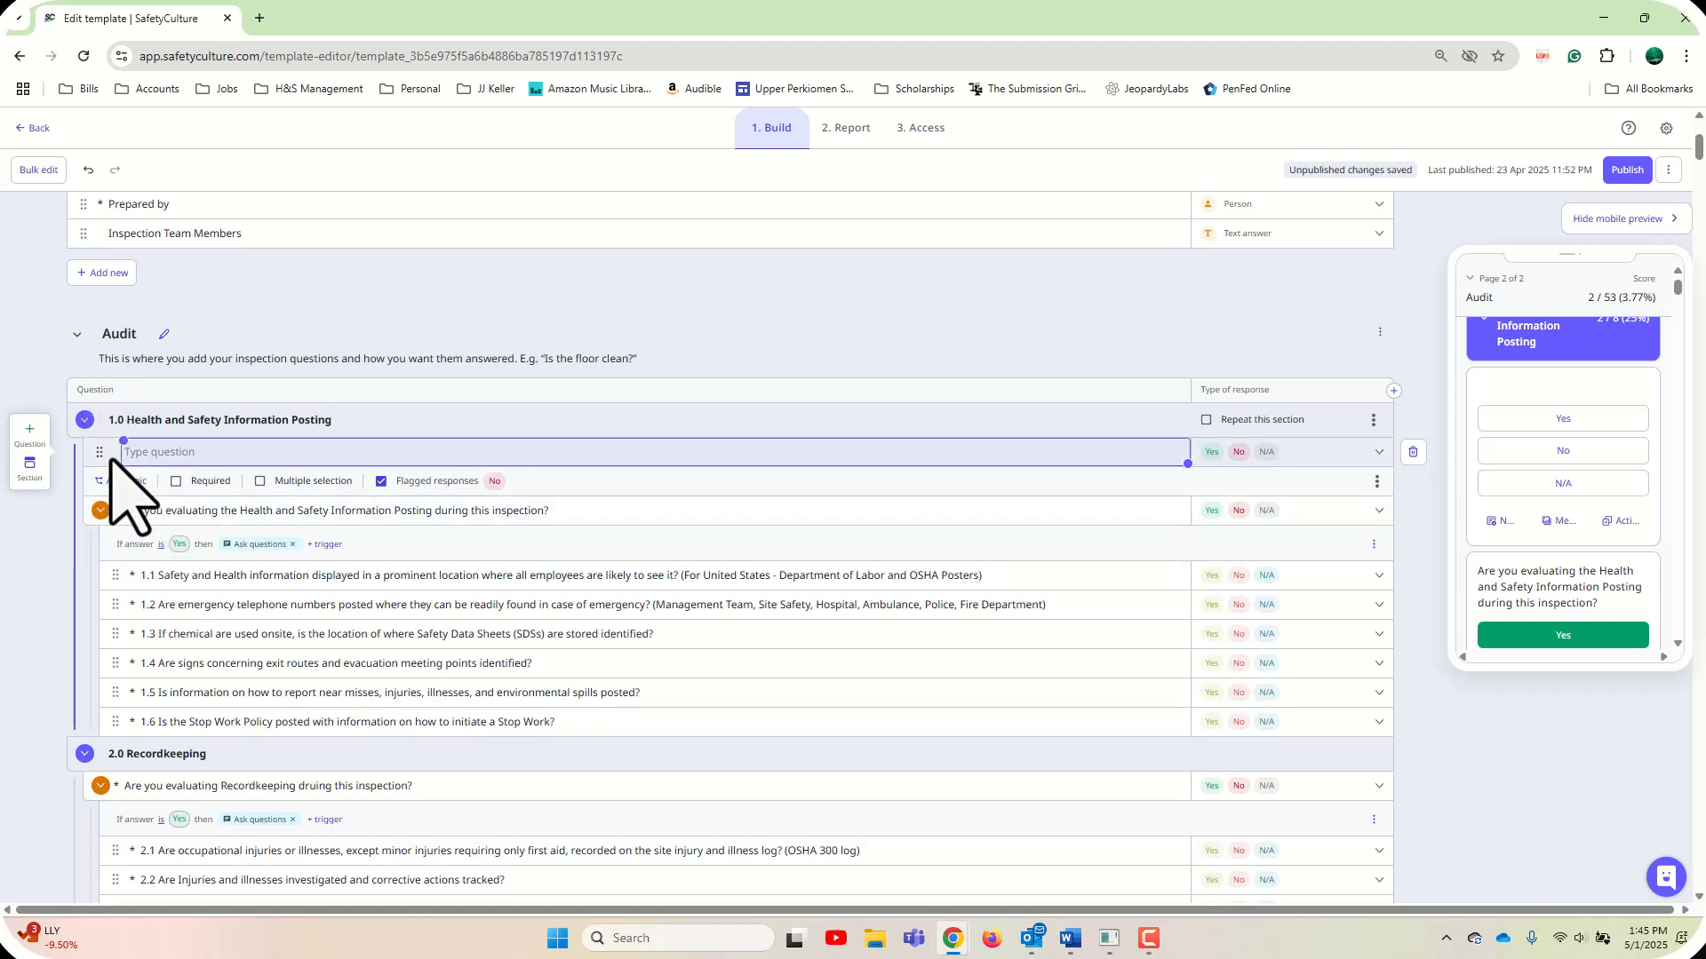
pyautogui.moveTo(102, 454)
pyautogui.mouseDown()
pyautogui.moveTo(134, 702)
pyautogui.moveTo(87, 703)
pyautogui.mouseUp()
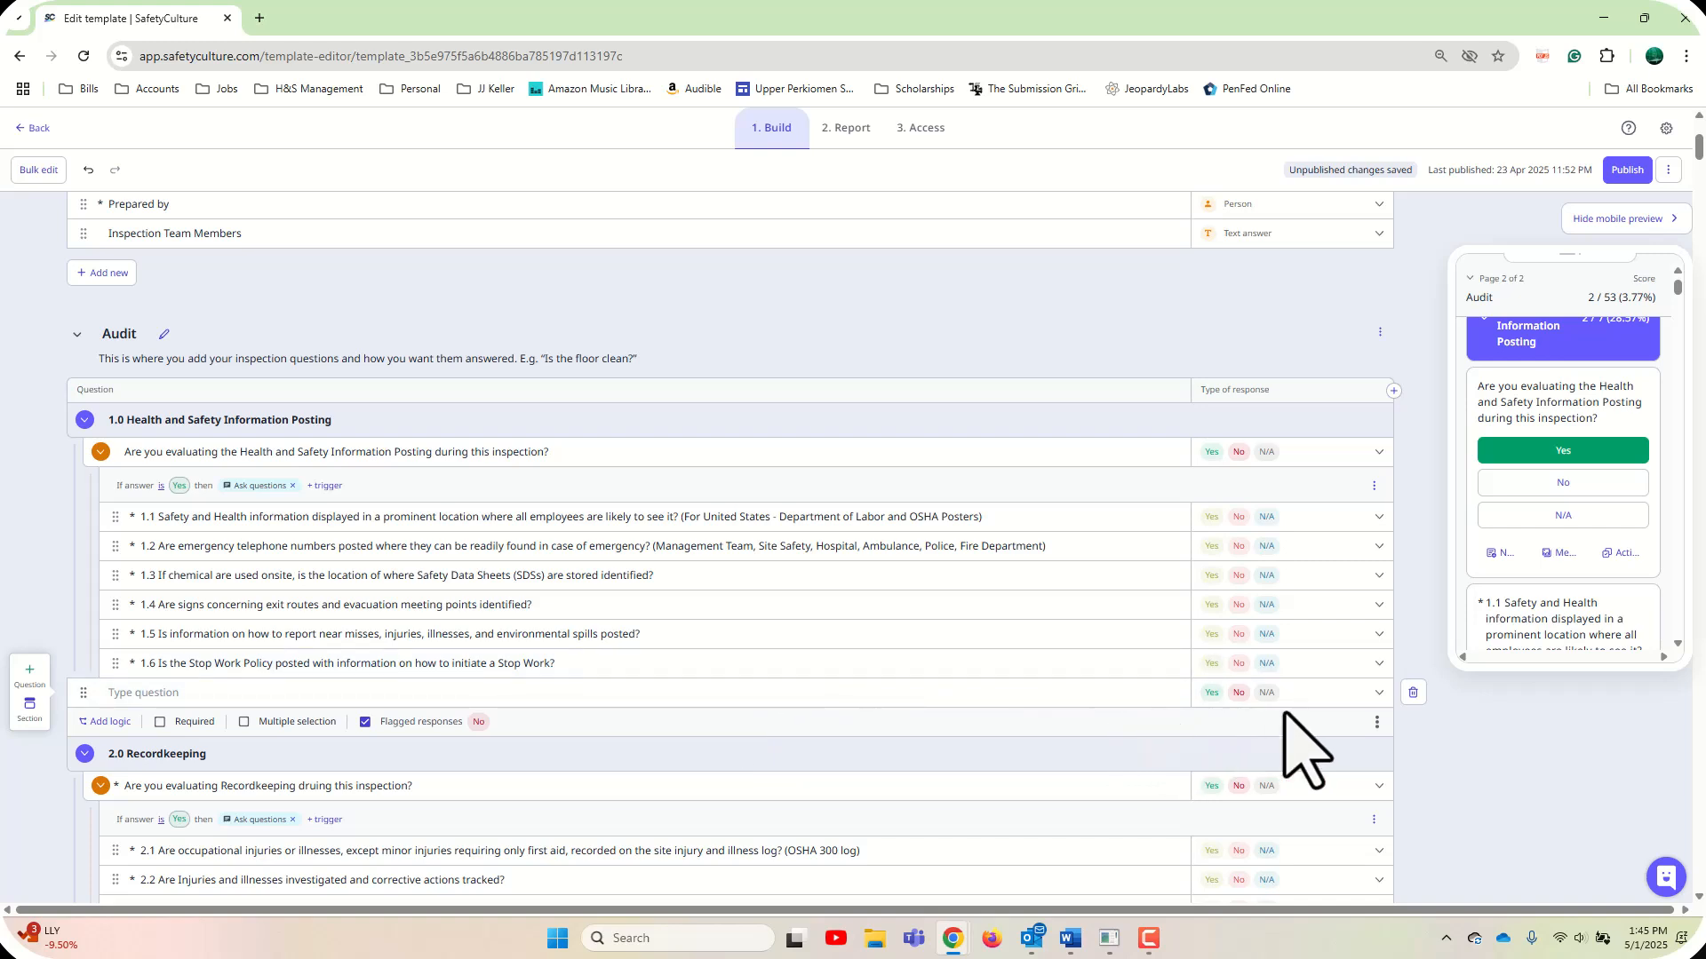
pyautogui.click(1414, 693)
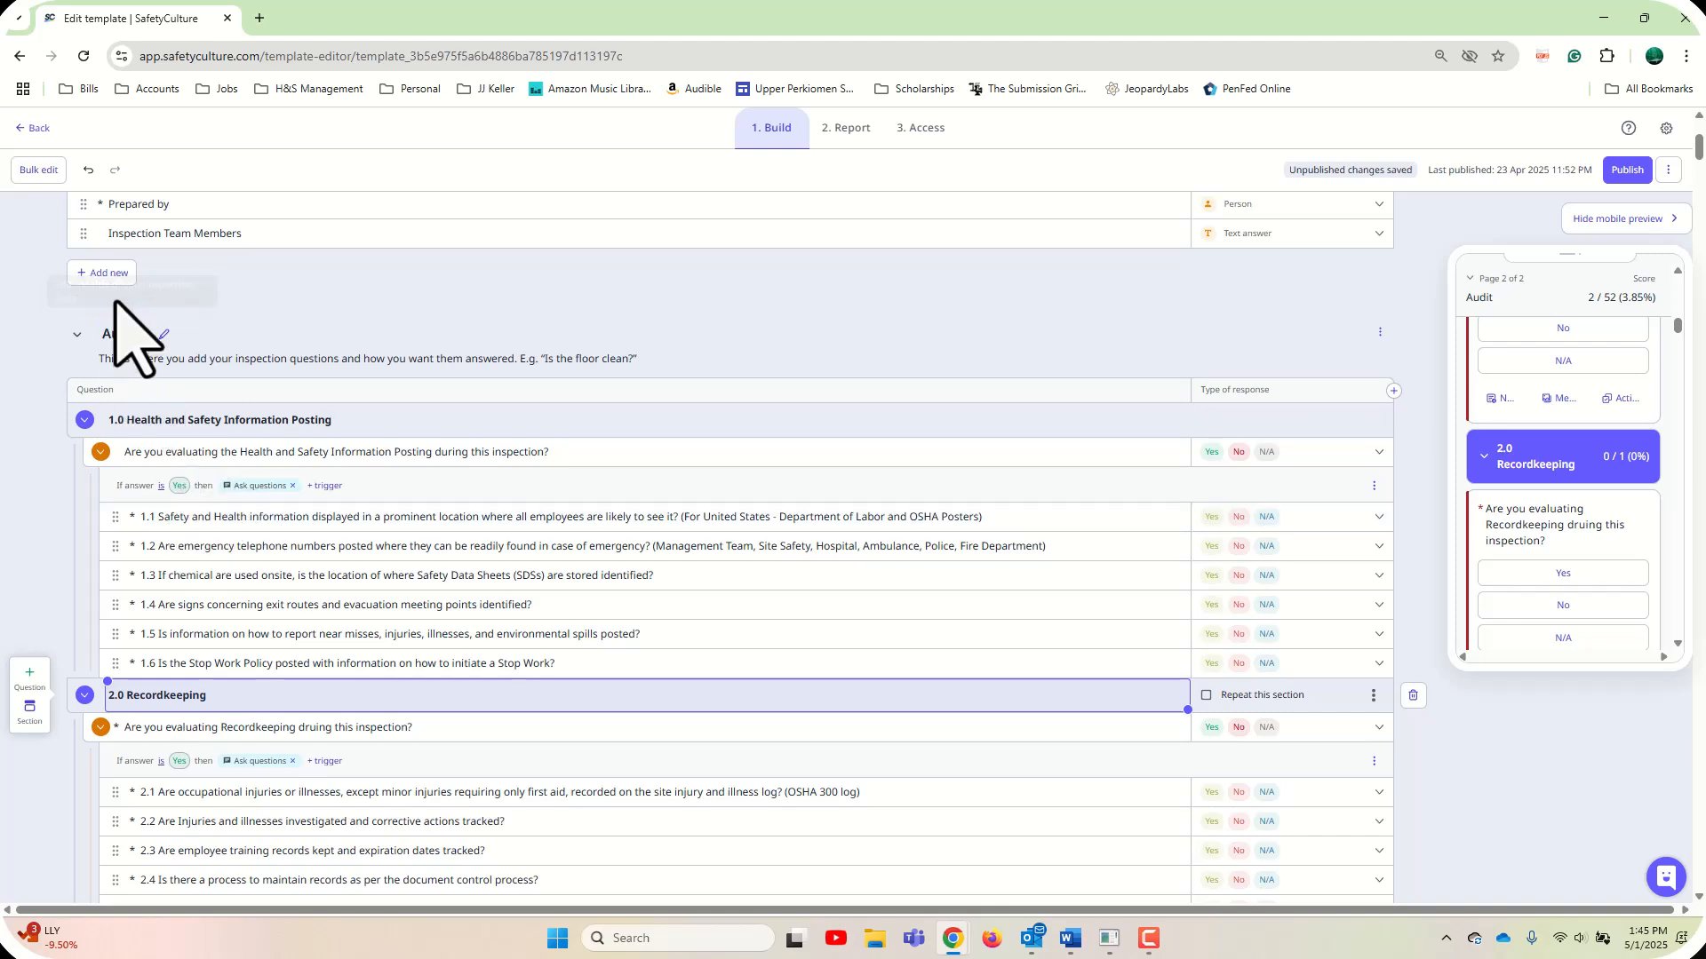
# - View the item types that can be added below the Basic Inspection Information questions without adding any
pyautogui.click(106, 273)
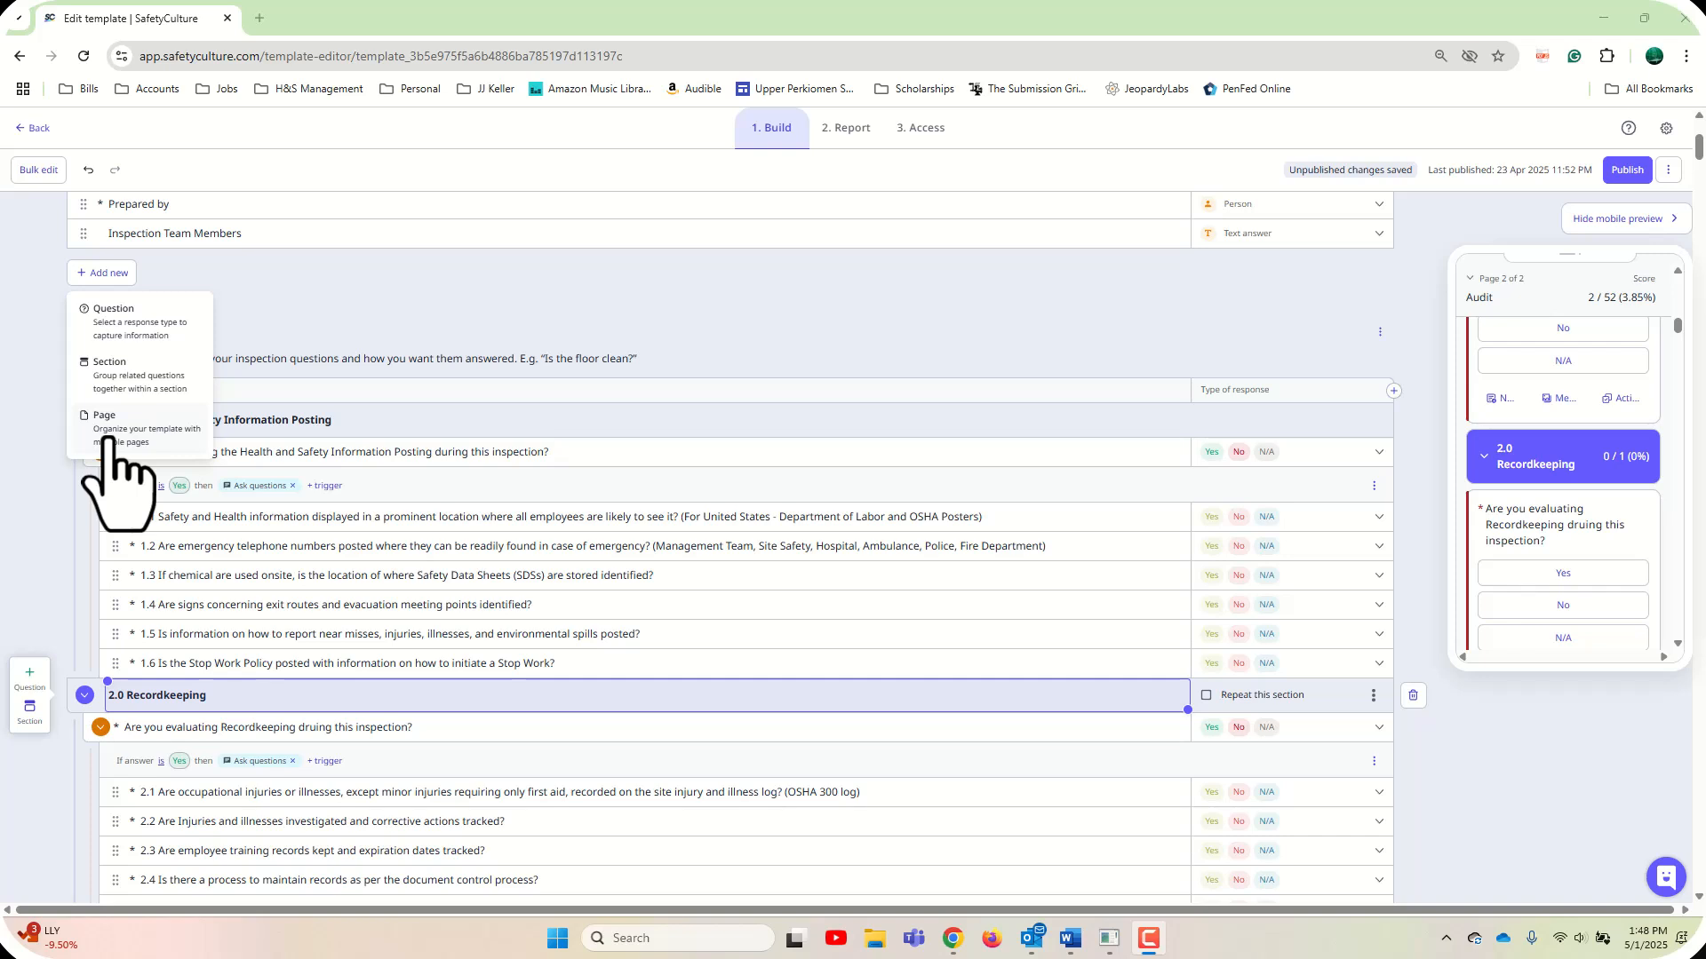
pyautogui.click(25, 434)
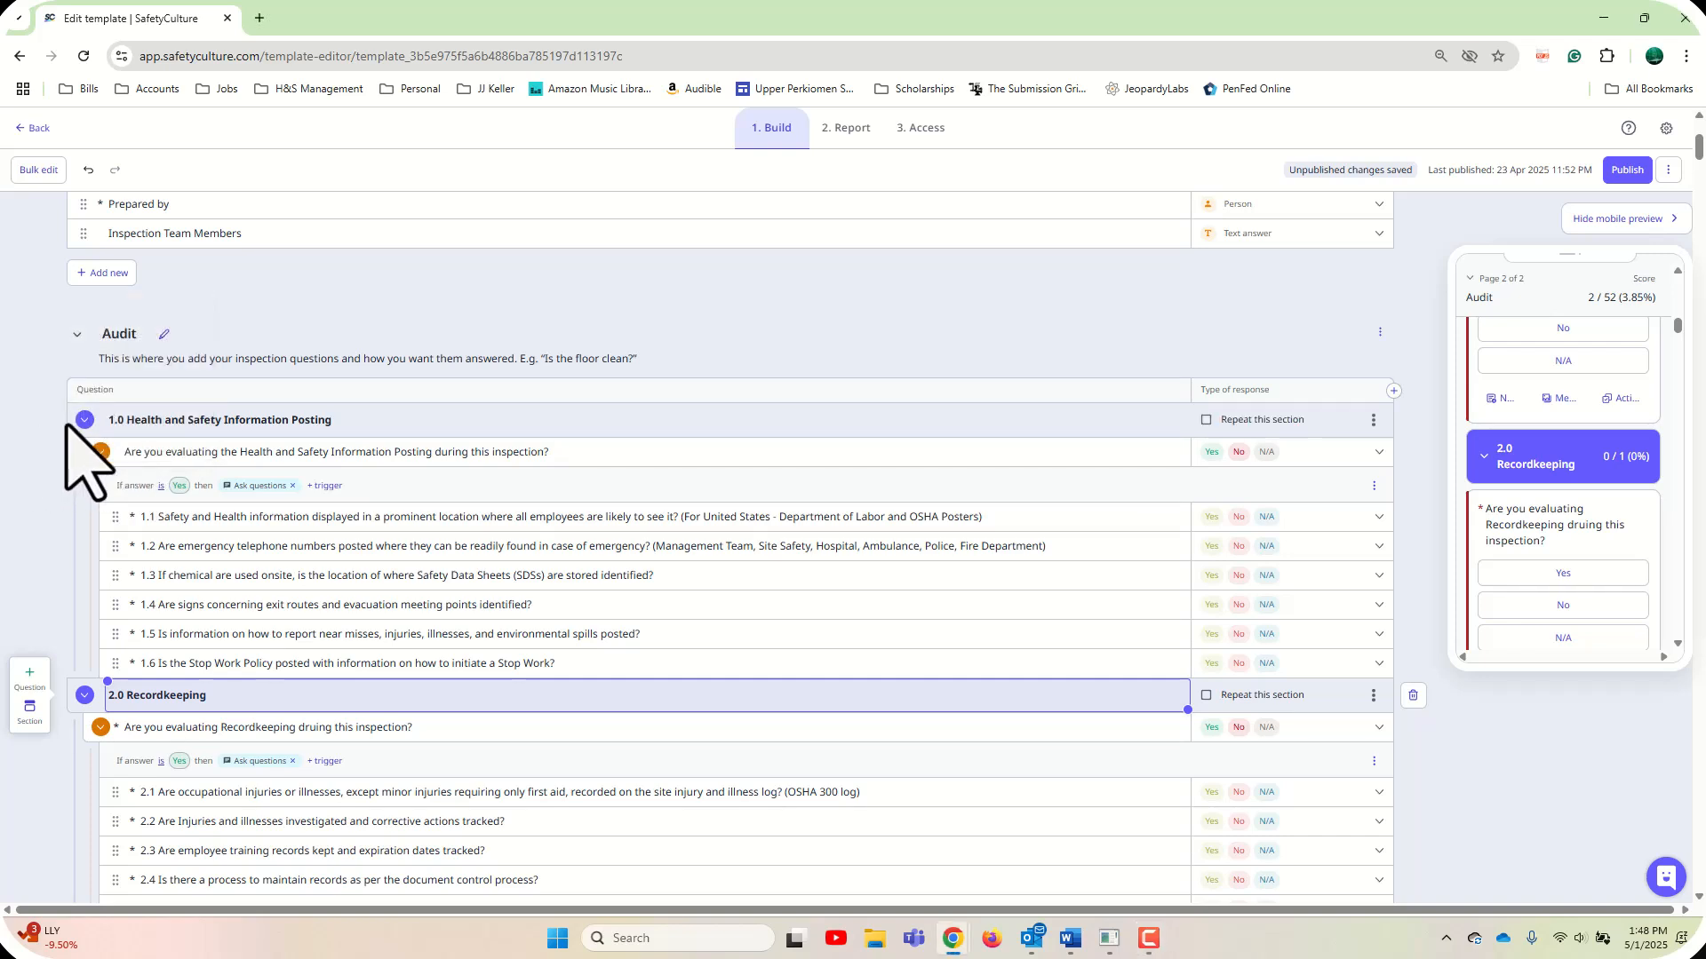